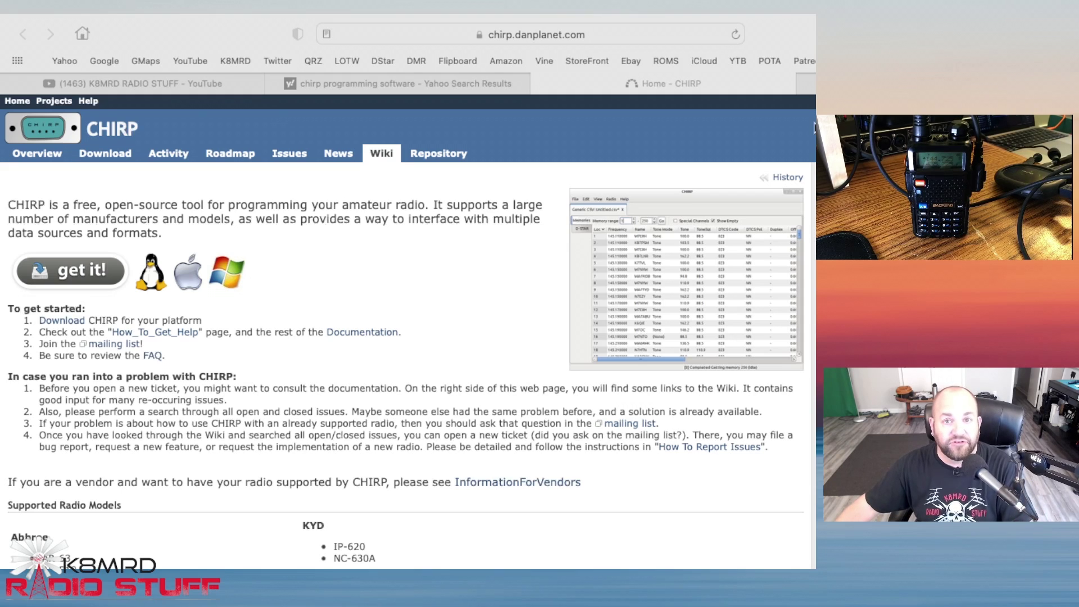
# - Open CHIRP's download page and examine the download options for Windows, macOS and Linux
pyautogui.click(536, 41)
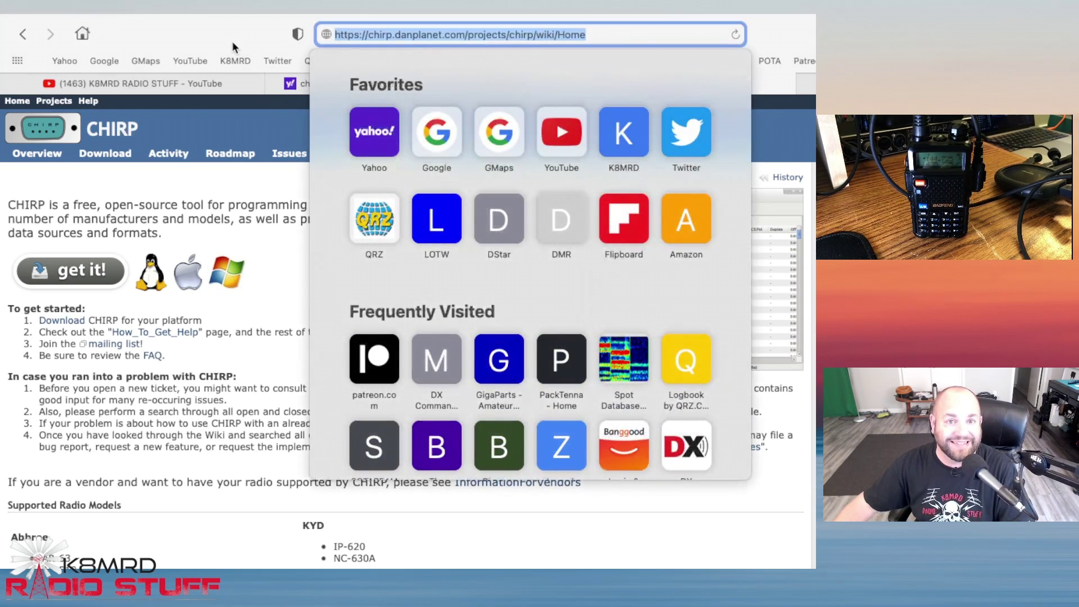
pyautogui.click(231, 41)
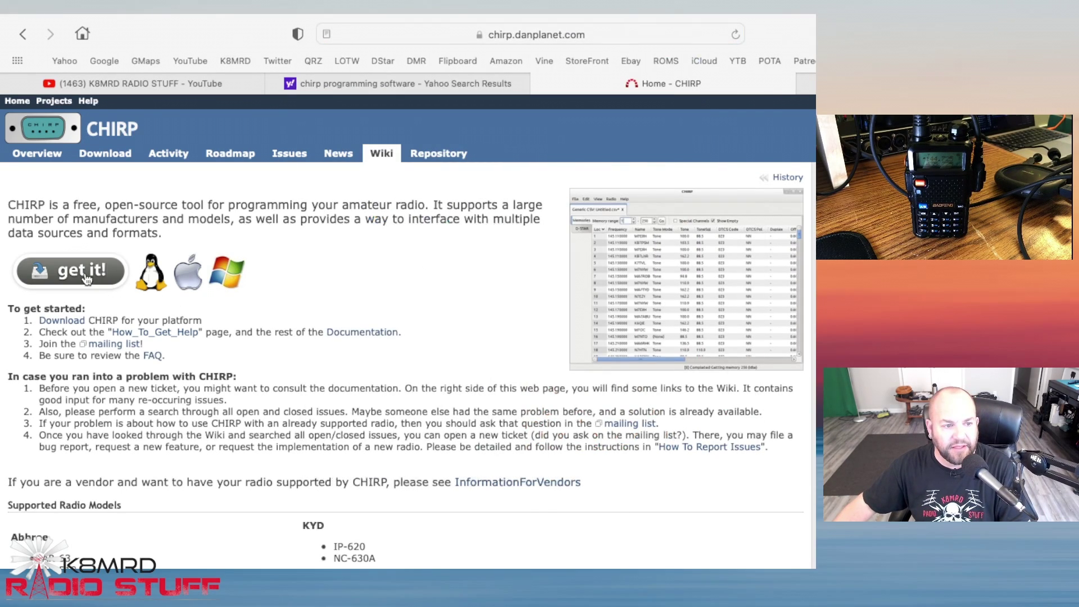
pyautogui.click(67, 274)
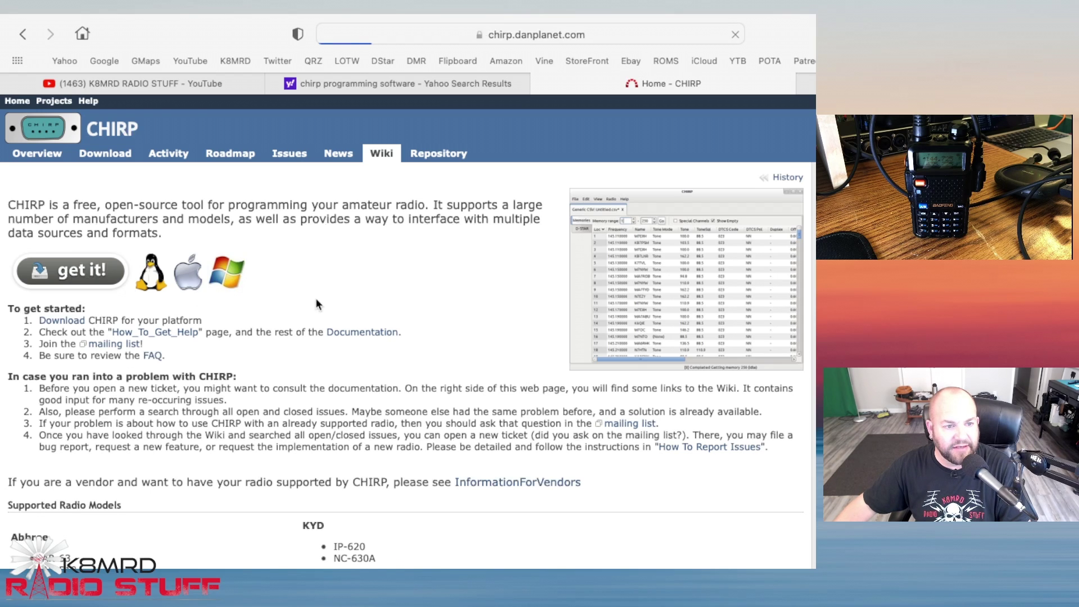
pyautogui.scroll(-5, 393, 284)
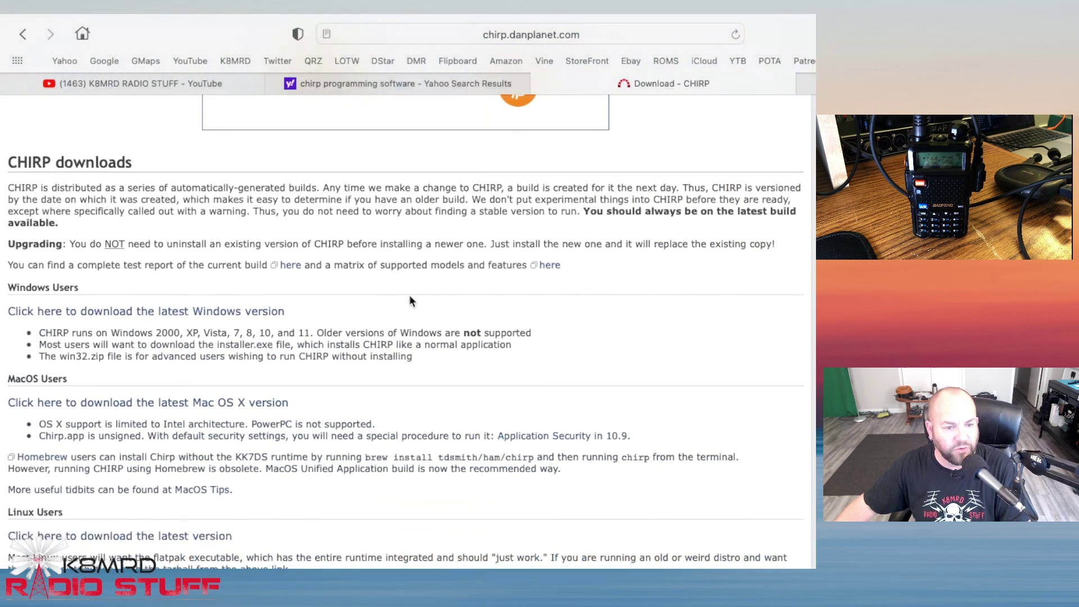
pyautogui.scroll(-2, 409, 301)
pyautogui.scroll(-3, 448, 436)
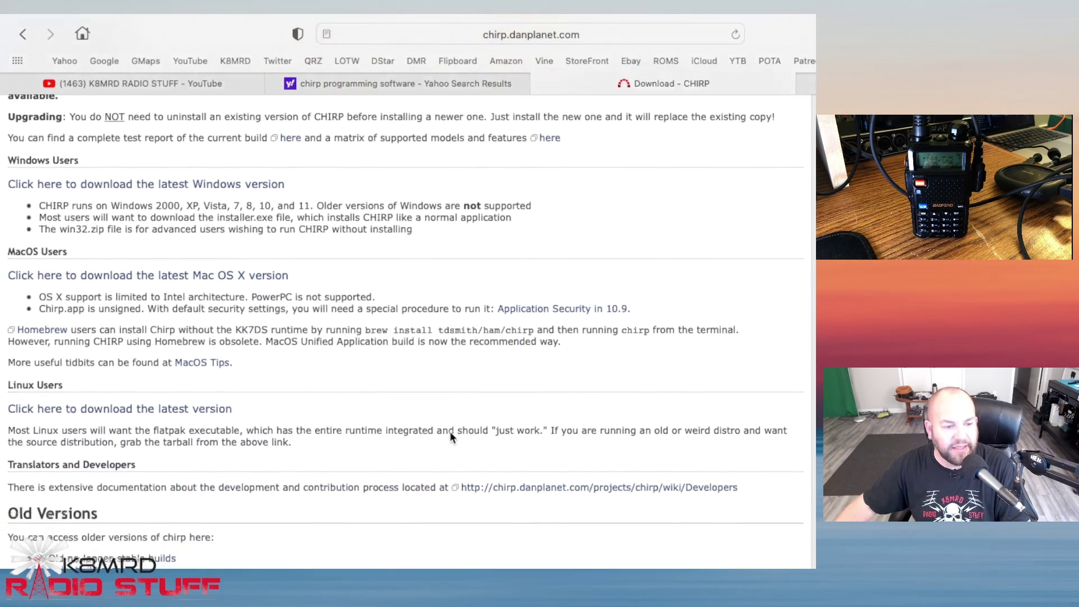
pyautogui.scroll(5, 450, 431)
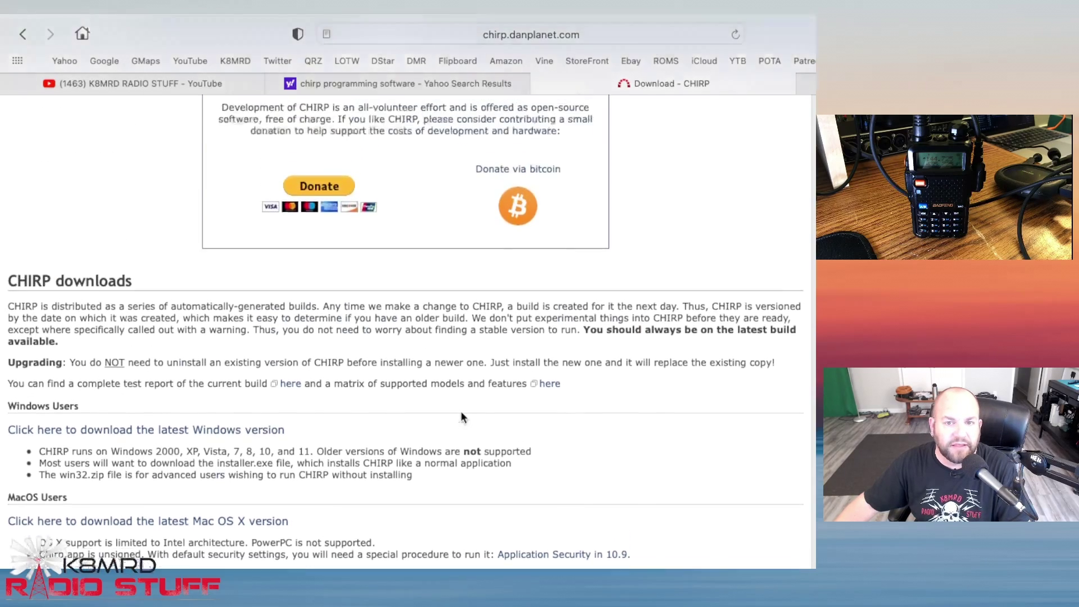
pyautogui.scroll(2, 461, 413)
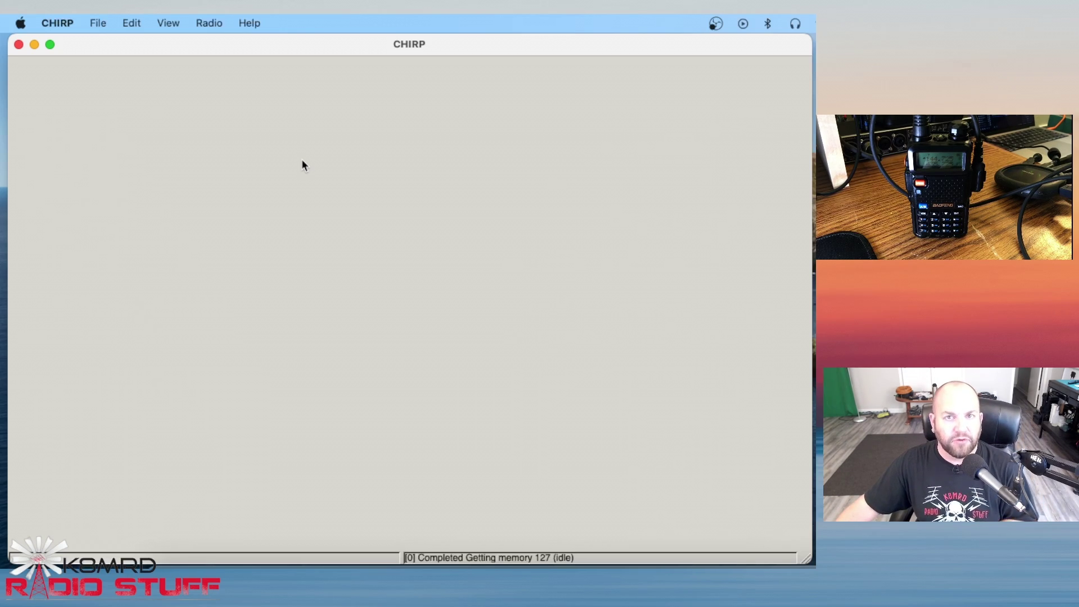
# - Start a download from the radio in CHIRP and select the port /dev/cu.usbserial-A105CG7J
pyautogui.click(210, 24)
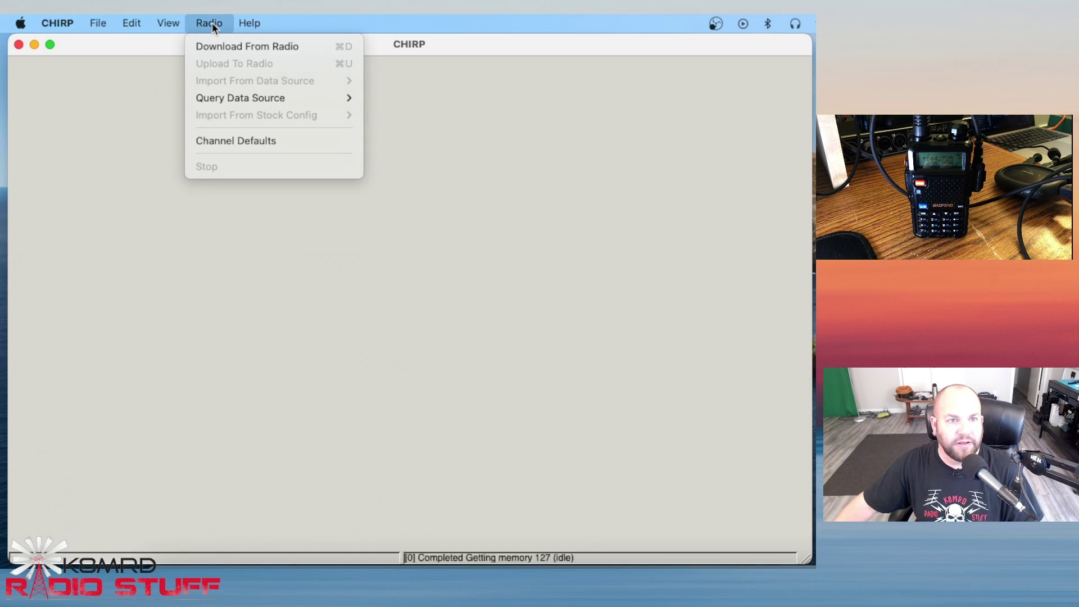
pyautogui.click(256, 47)
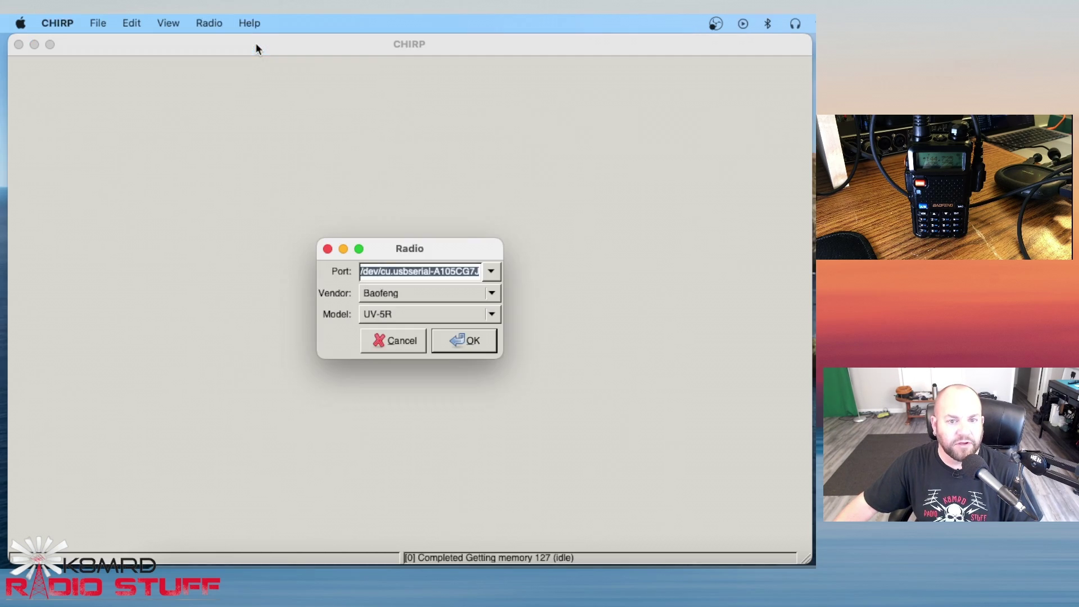
pyautogui.click(492, 272)
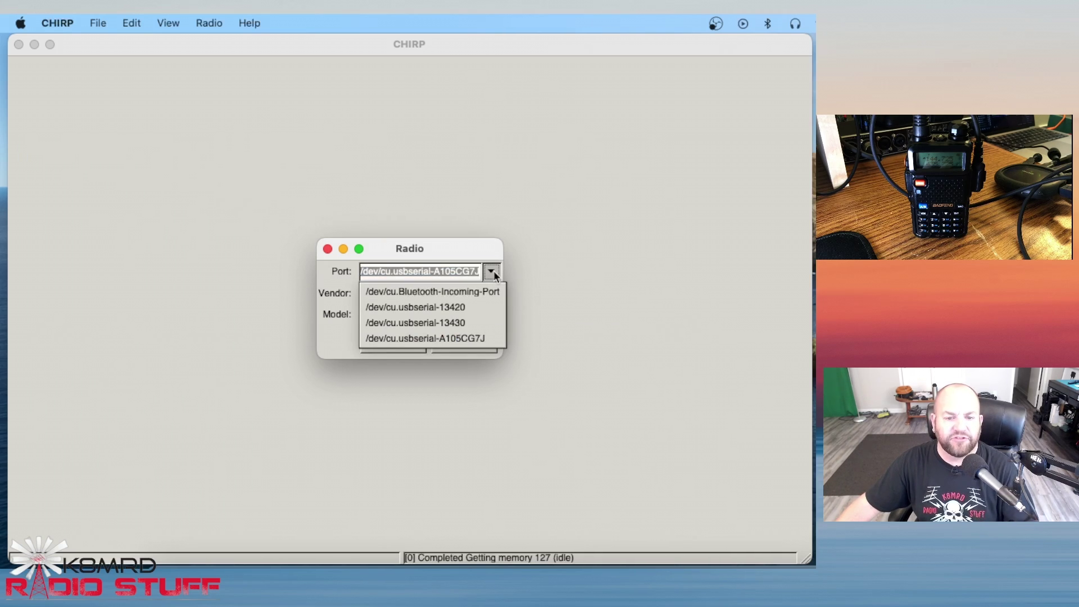
pyautogui.click(395, 338)
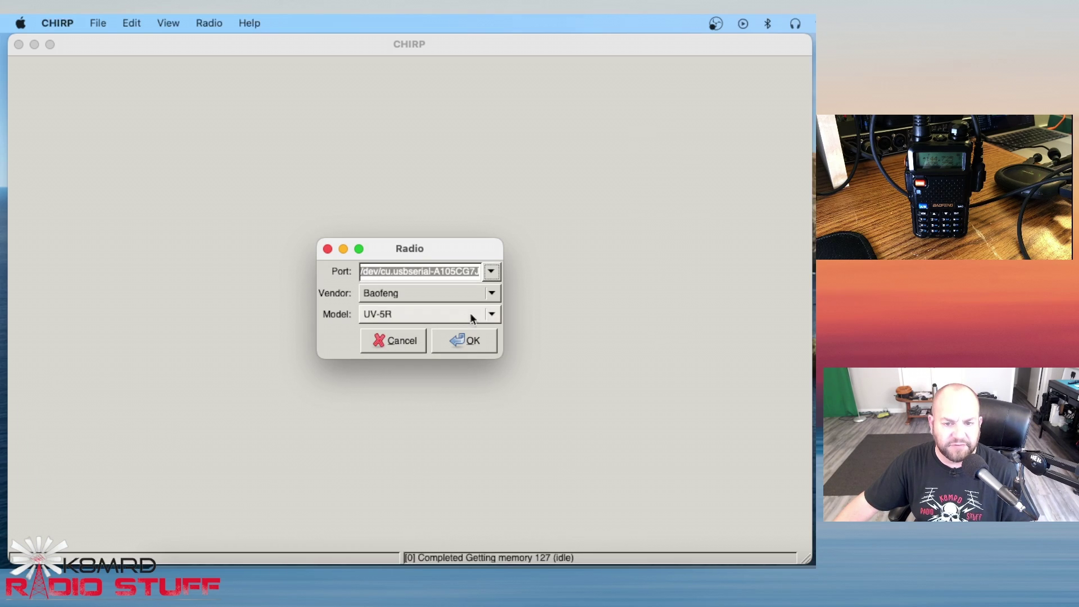
# - Look through the supported radio vendors and select Baofeng as the vendor
pyautogui.click(490, 294)
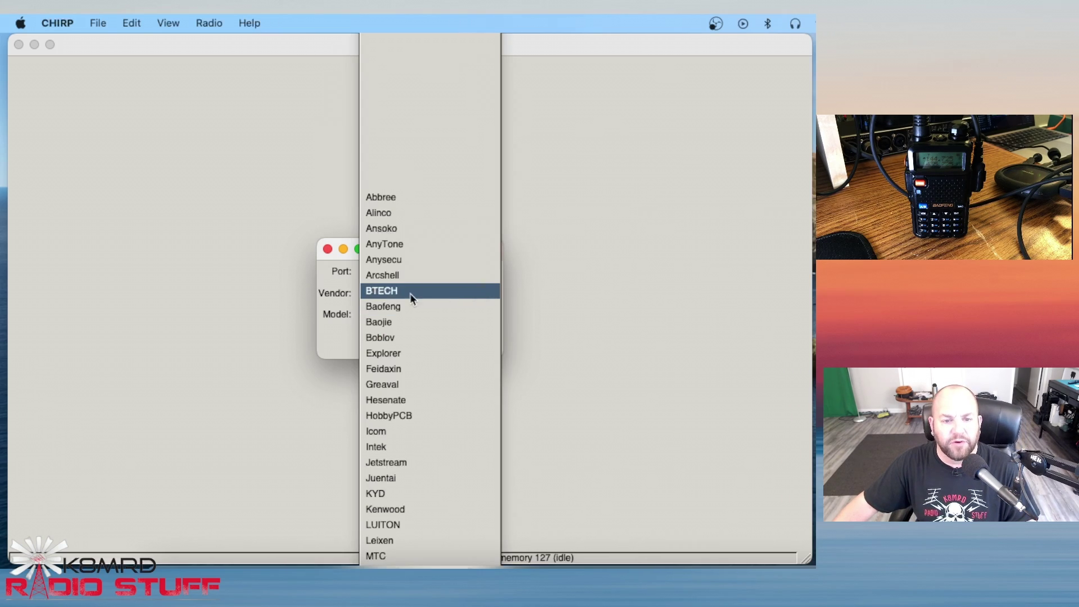
pyautogui.scroll(-4, 399, 320)
pyautogui.scroll(-1, 401, 326)
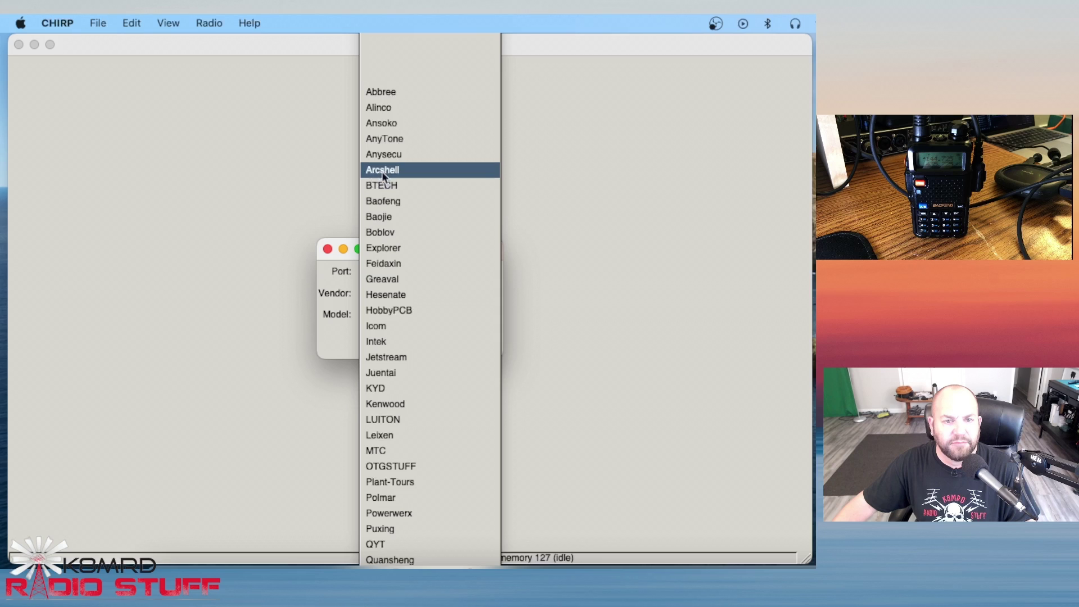
pyautogui.scroll(-6, 404, 315)
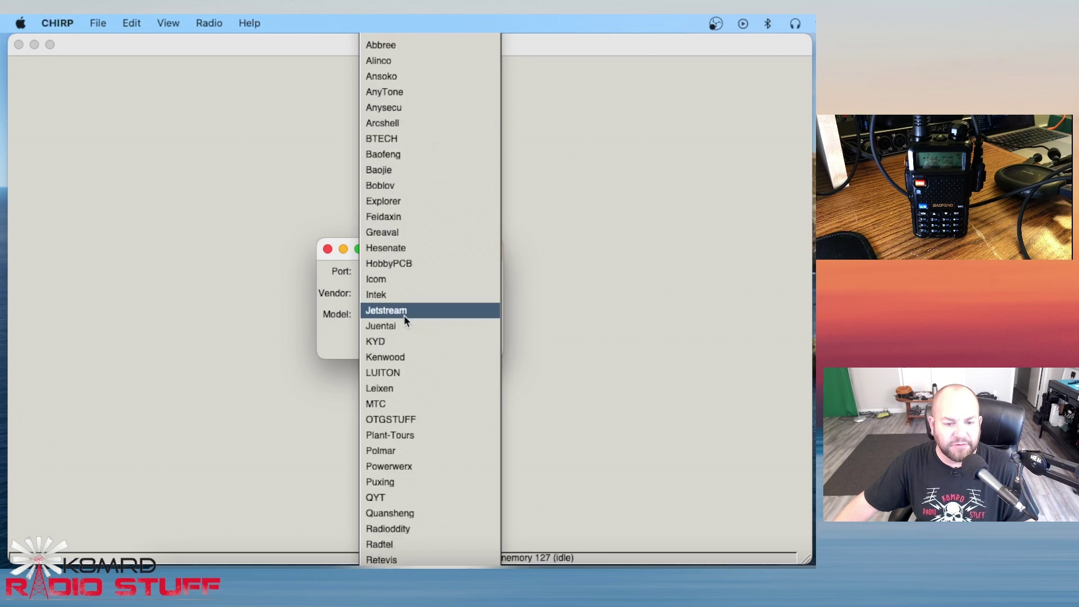
pyautogui.scroll(6, 422, 436)
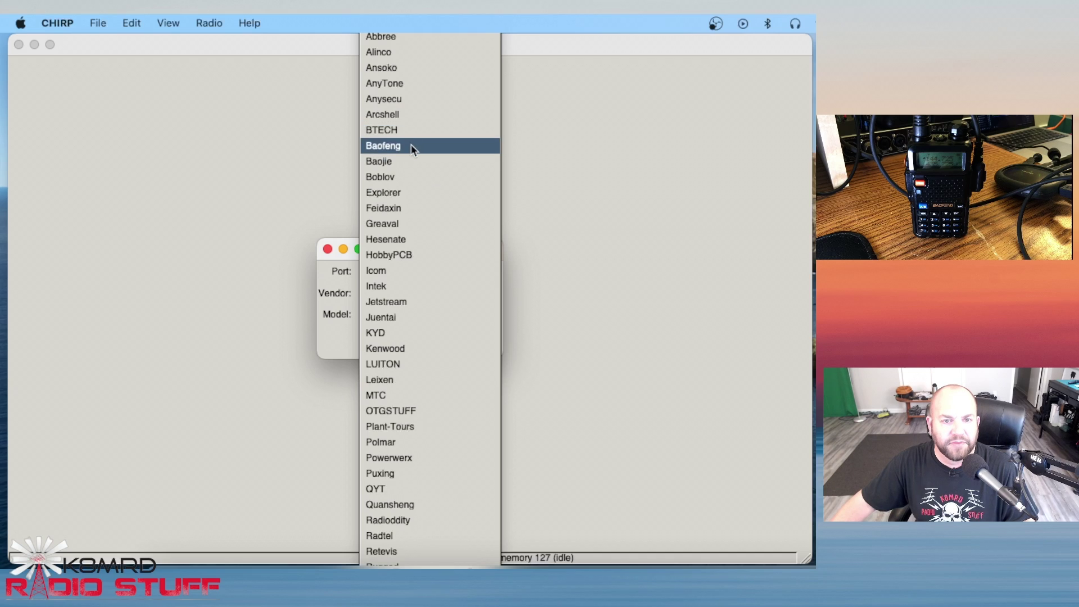
pyautogui.click(417, 145)
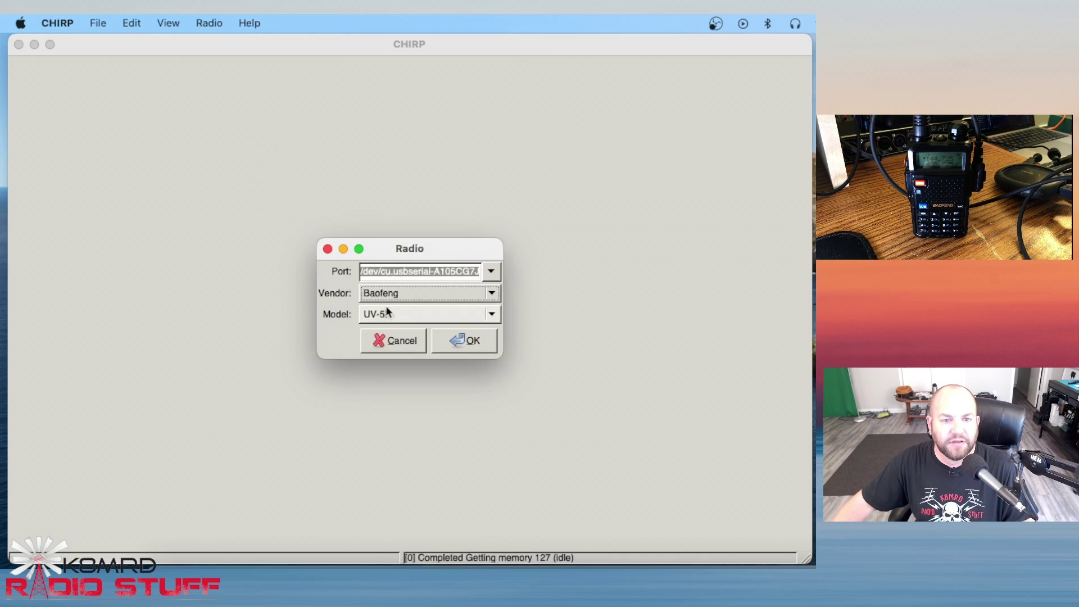
# - Select UV-5R as the radio model and download the memory image from the radio
pyautogui.click(466, 314)
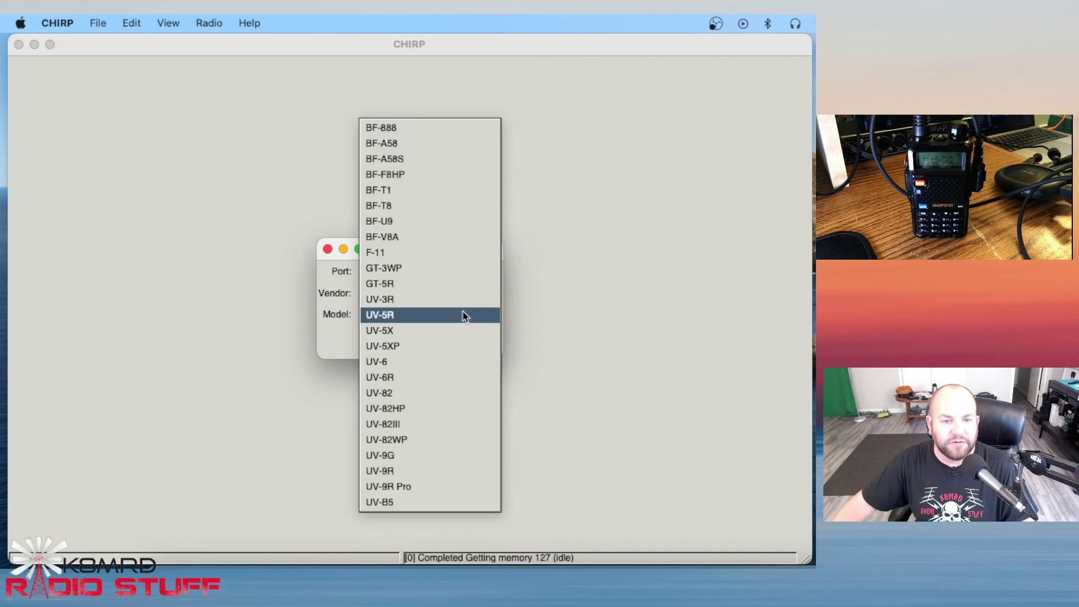
pyautogui.click(375, 316)
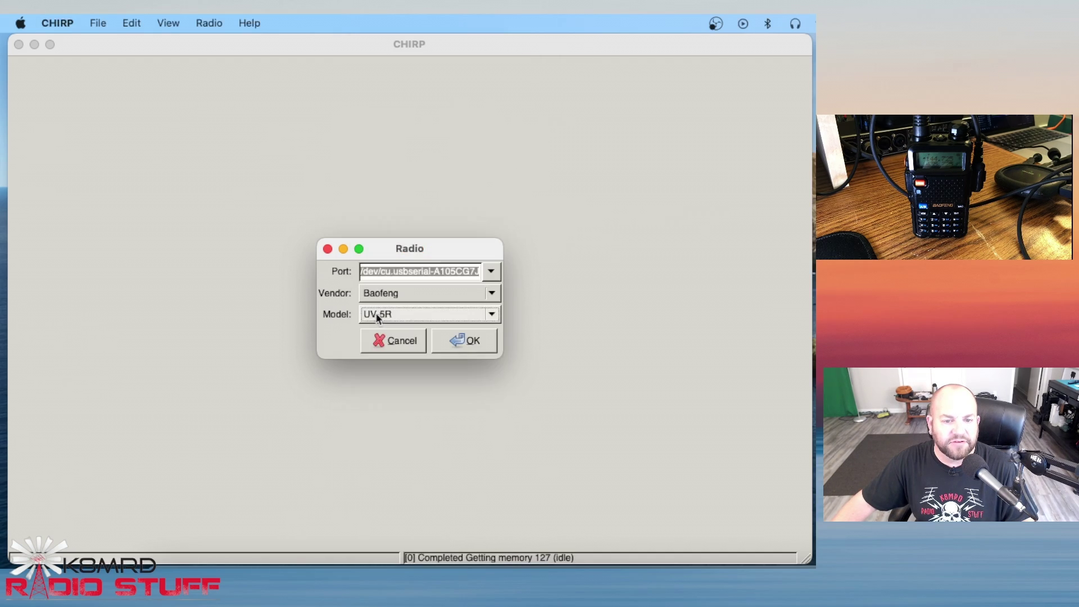
pyautogui.click(474, 341)
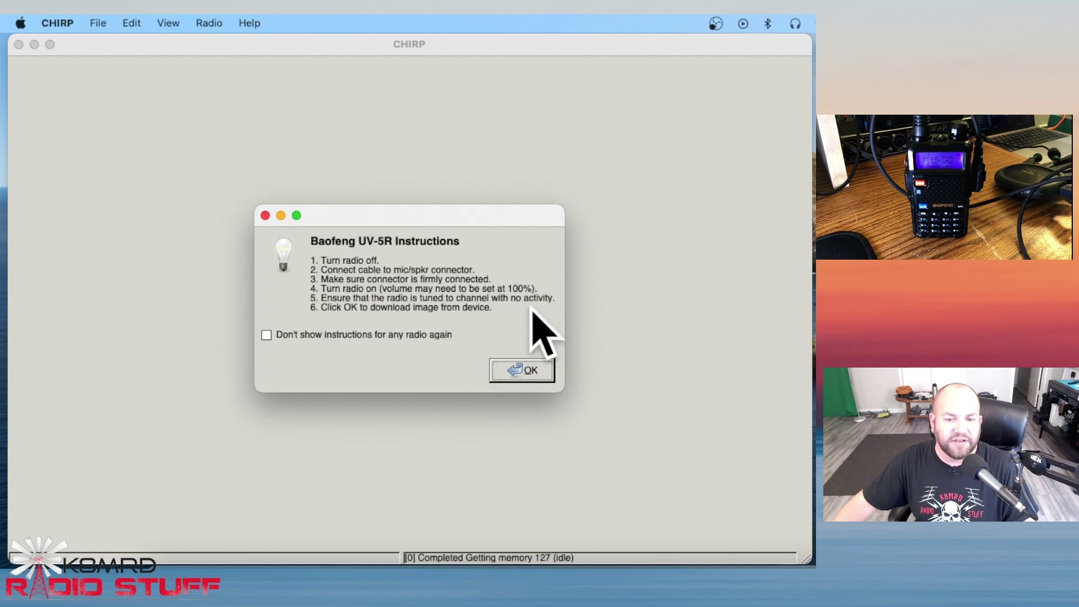
pyautogui.click(526, 369)
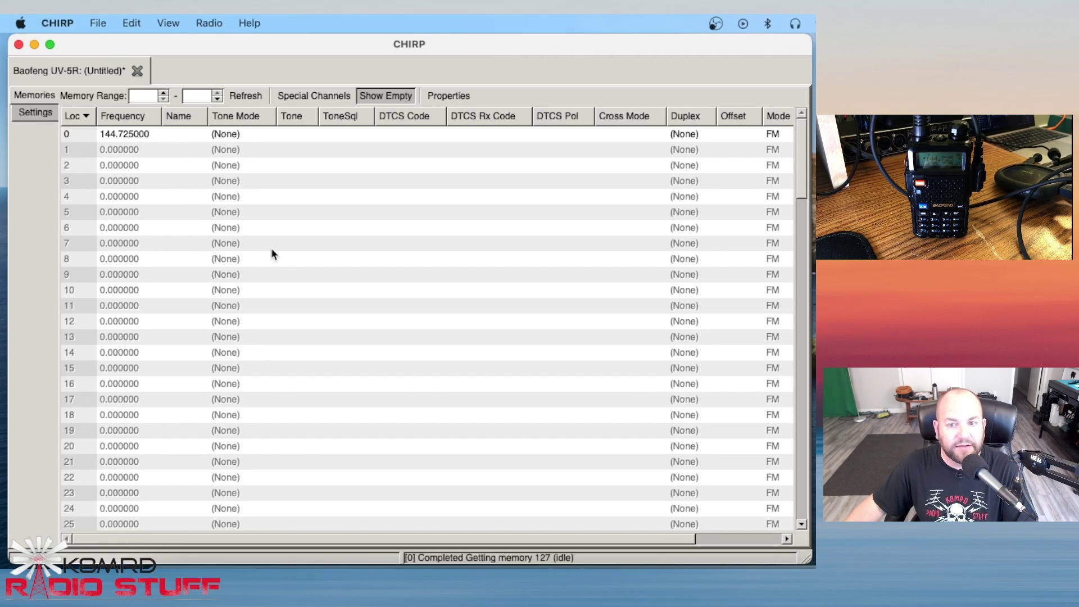
# - Enter 146.860 as the frequency of memory location 1
pyautogui.scroll(-20, 279, 250)
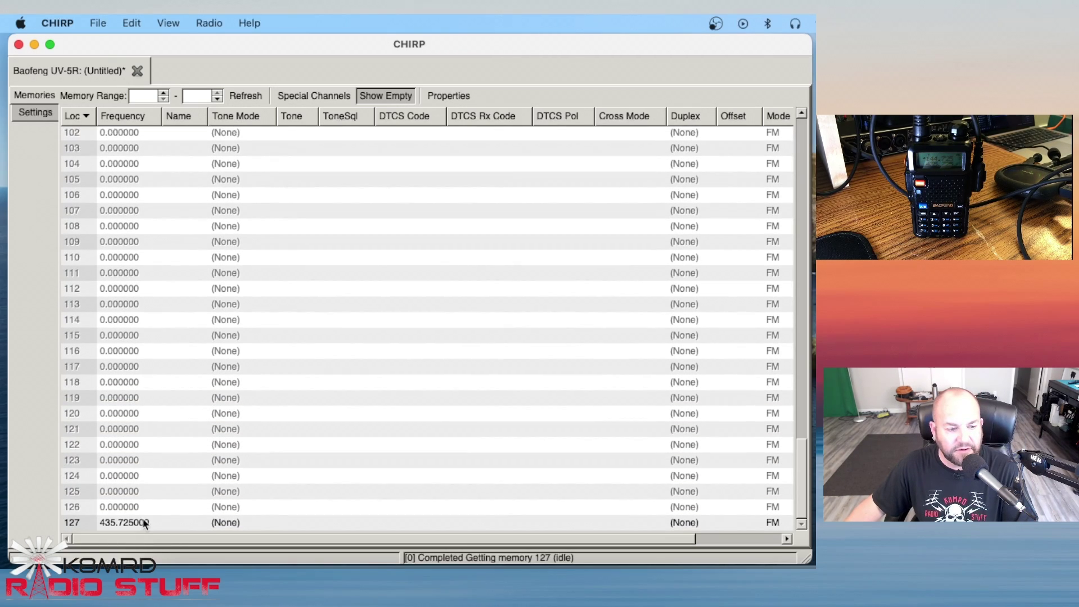
pyautogui.scroll(20, 284, 429)
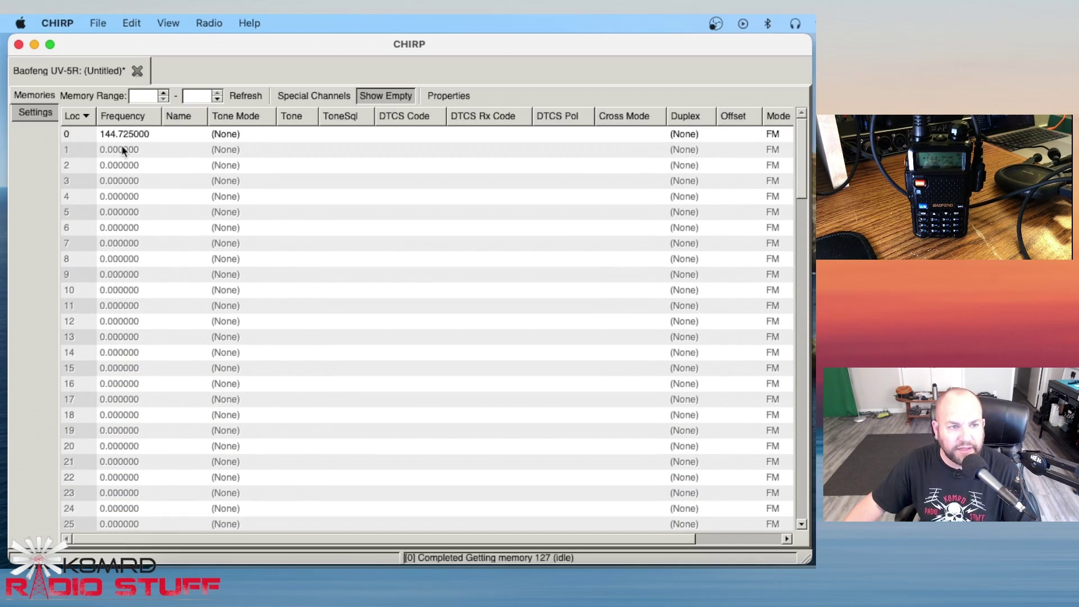
pyautogui.click(133, 134)
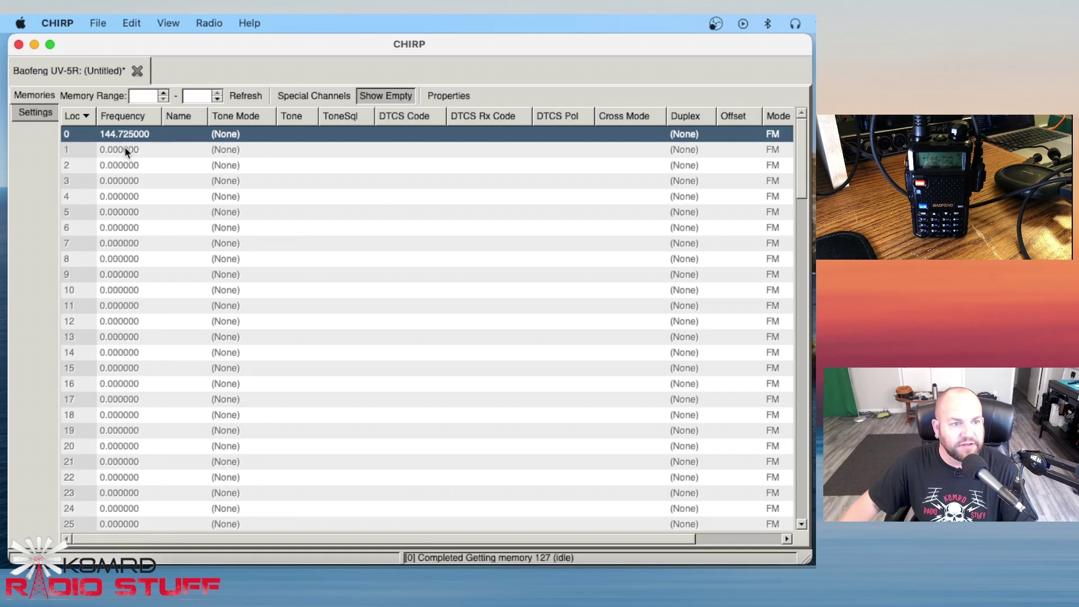
pyautogui.click(138, 147)
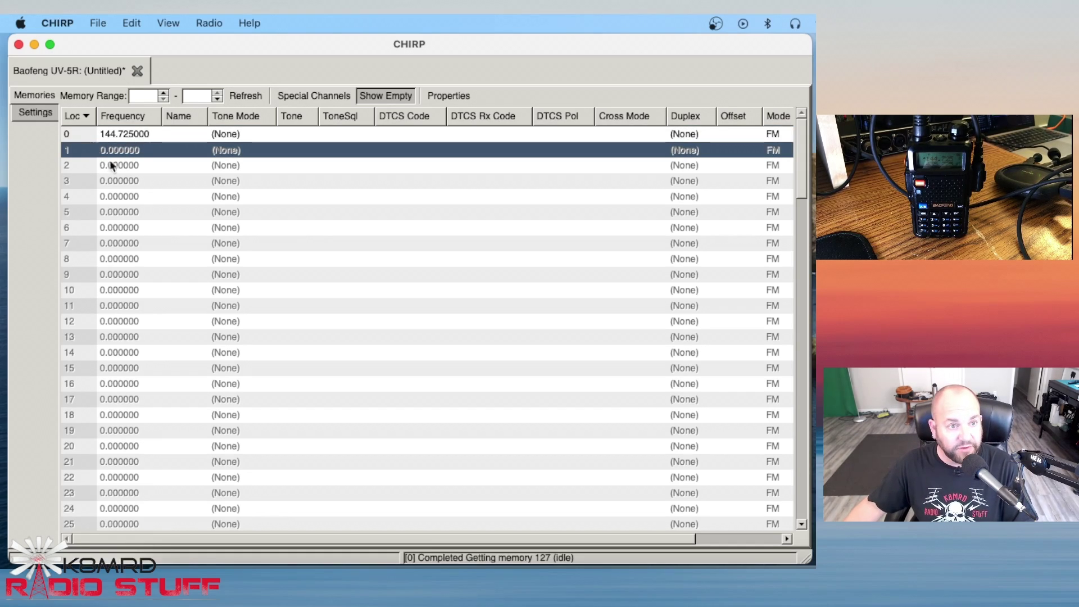
pyautogui.click(128, 151)
pyautogui.doubleClick(128, 150)
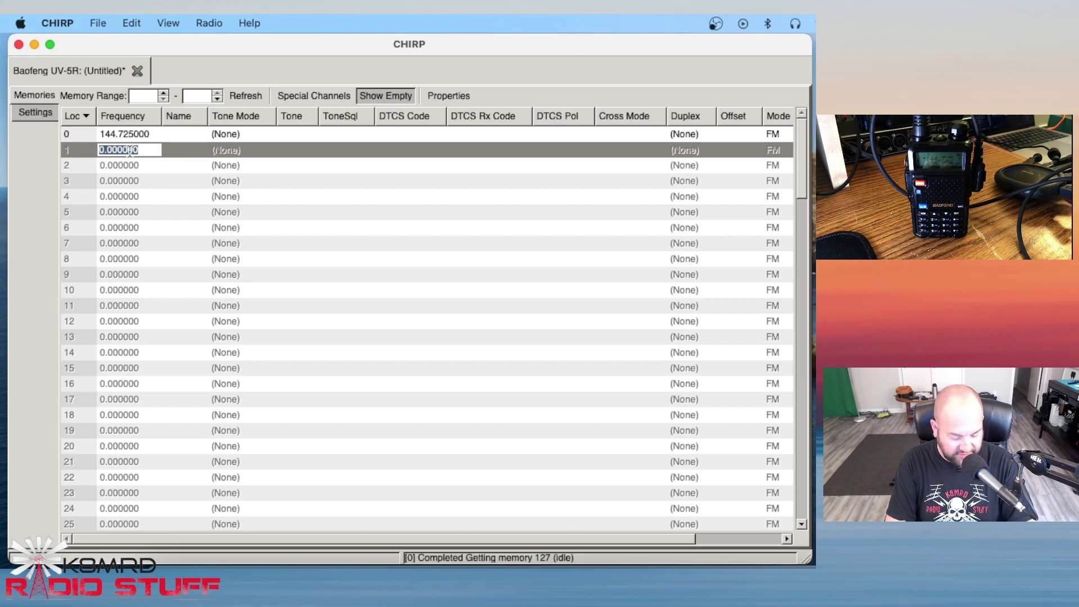
pyautogui.write('14')
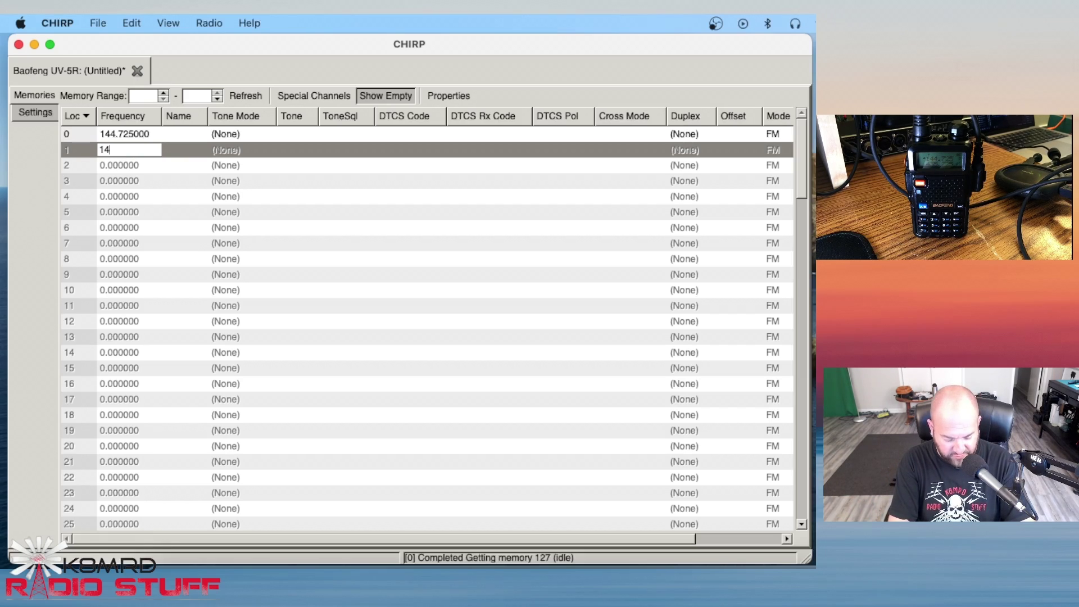
pyautogui.write('6.86')
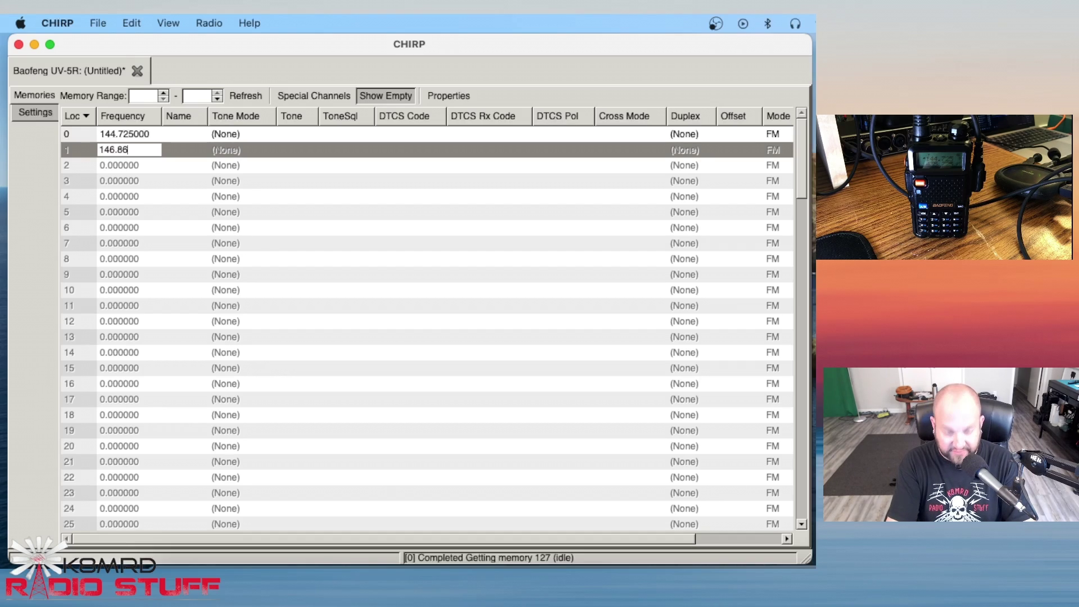
pyautogui.write('0')
# - Name memory location 1 W5HVL
pyautogui.click(179, 150)
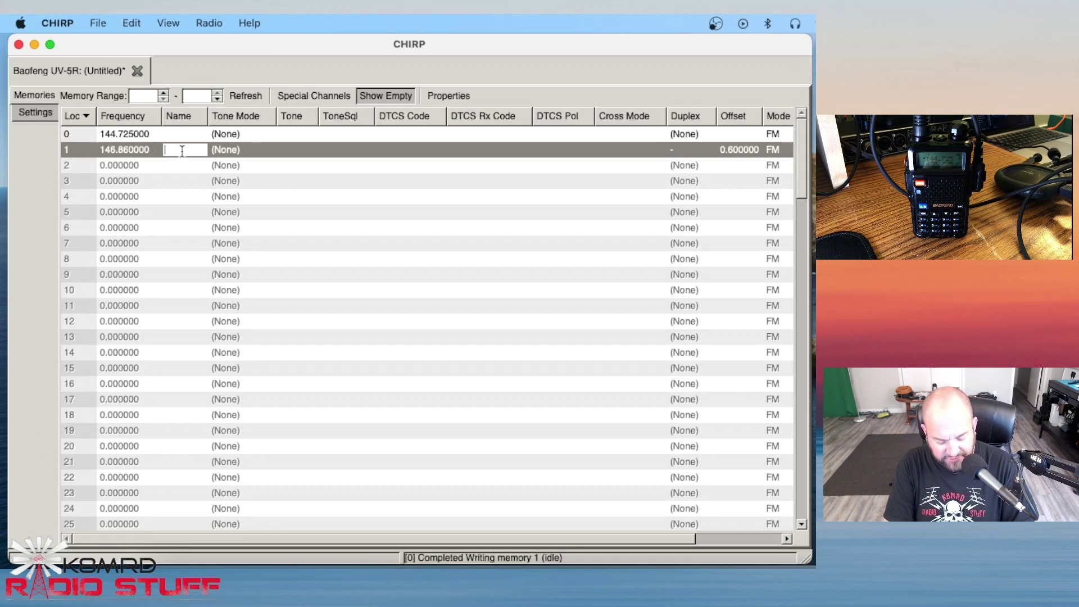
pyautogui.write('W5HVL')
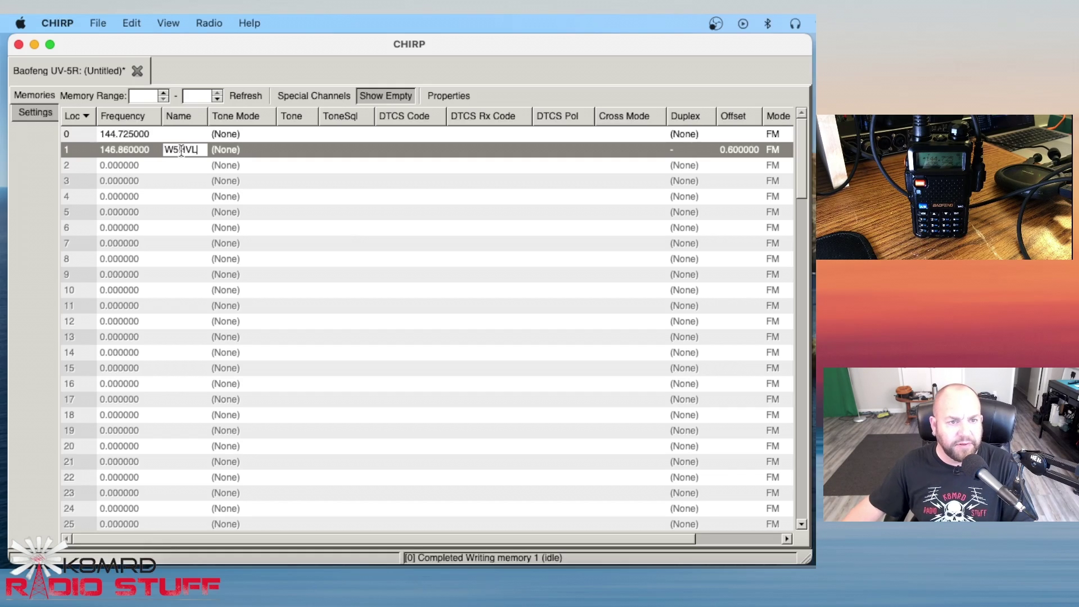
pyautogui.press('super+a')
# - Set the tone mode of memory location 1 to DTCS and its DTCS code to 631
pyautogui.click(223, 152)
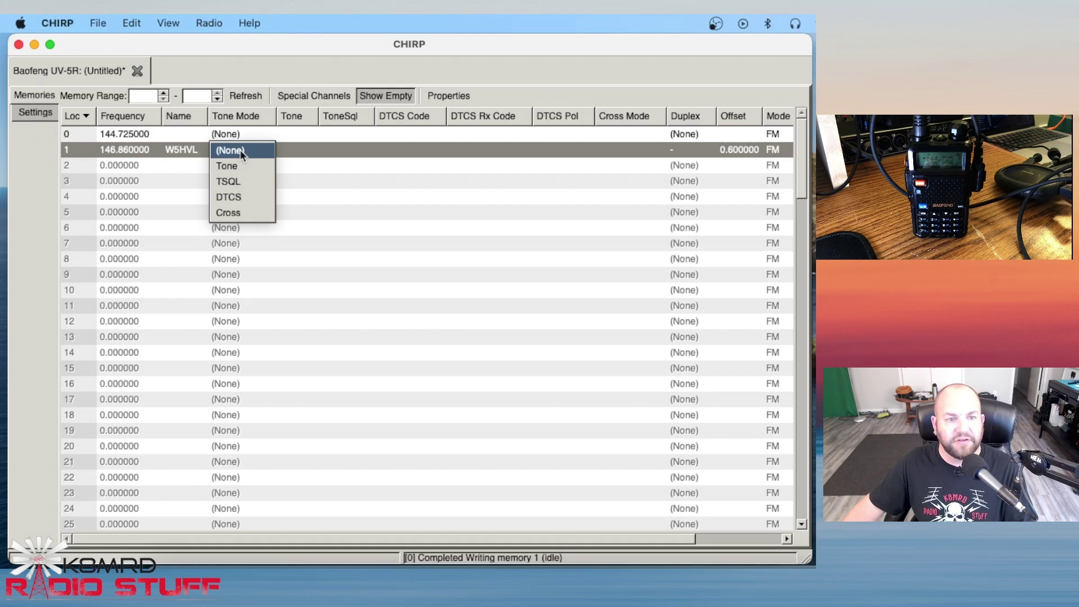
pyautogui.click(235, 198)
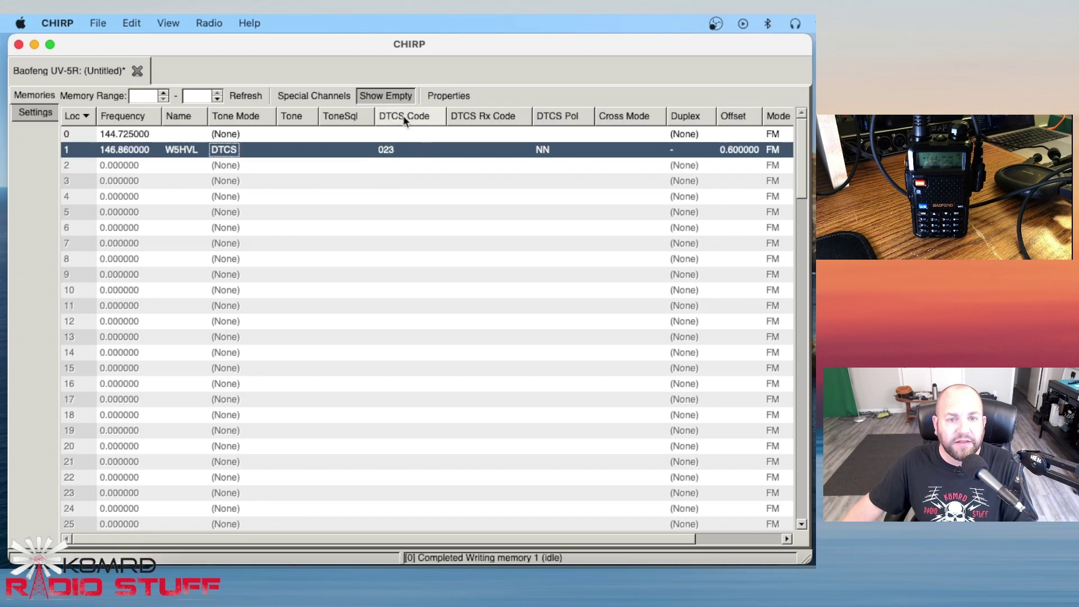
pyautogui.click(409, 150)
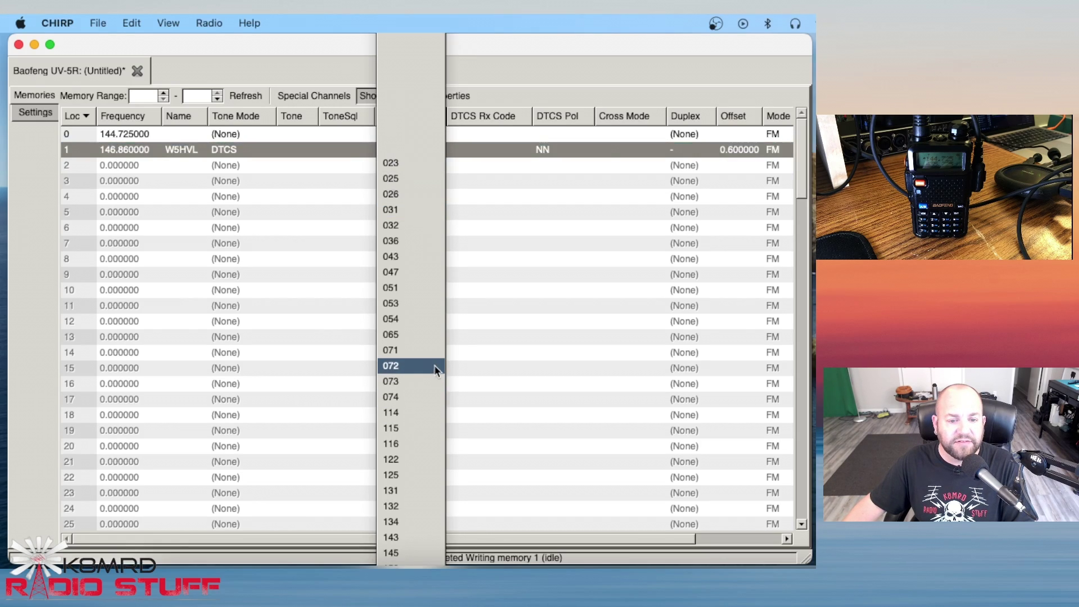
pyautogui.scroll(-20, 436, 370)
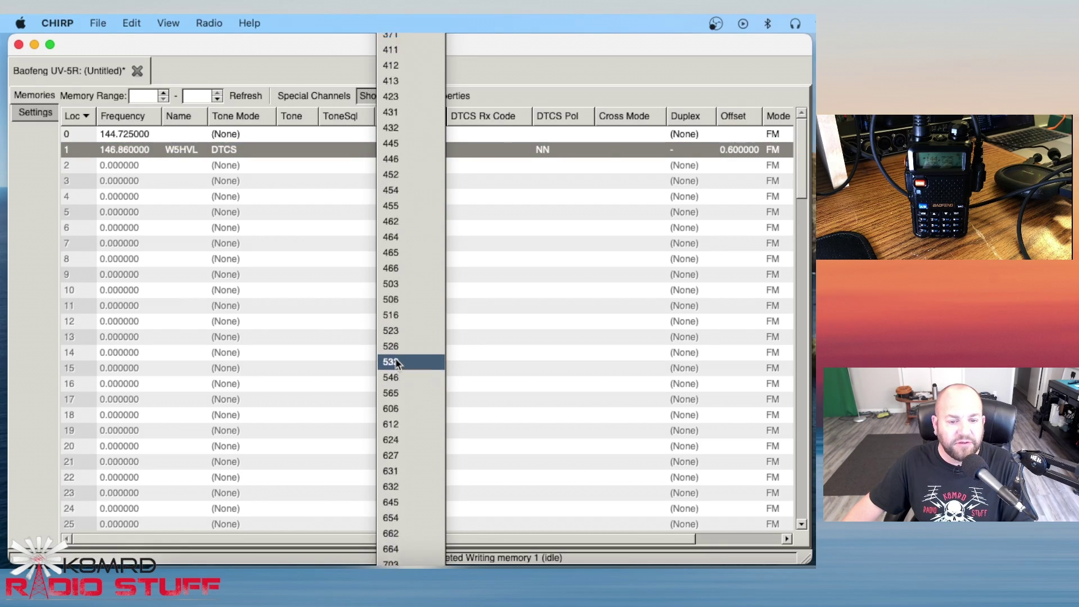
pyautogui.click(396, 385)
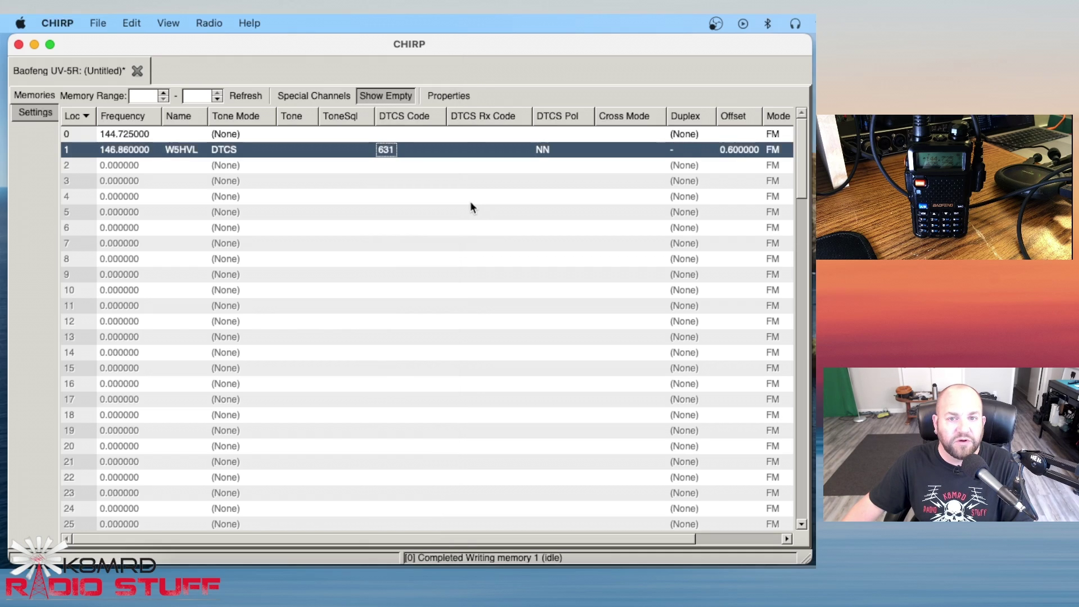
pyautogui.hscroll(4, 571, 183)
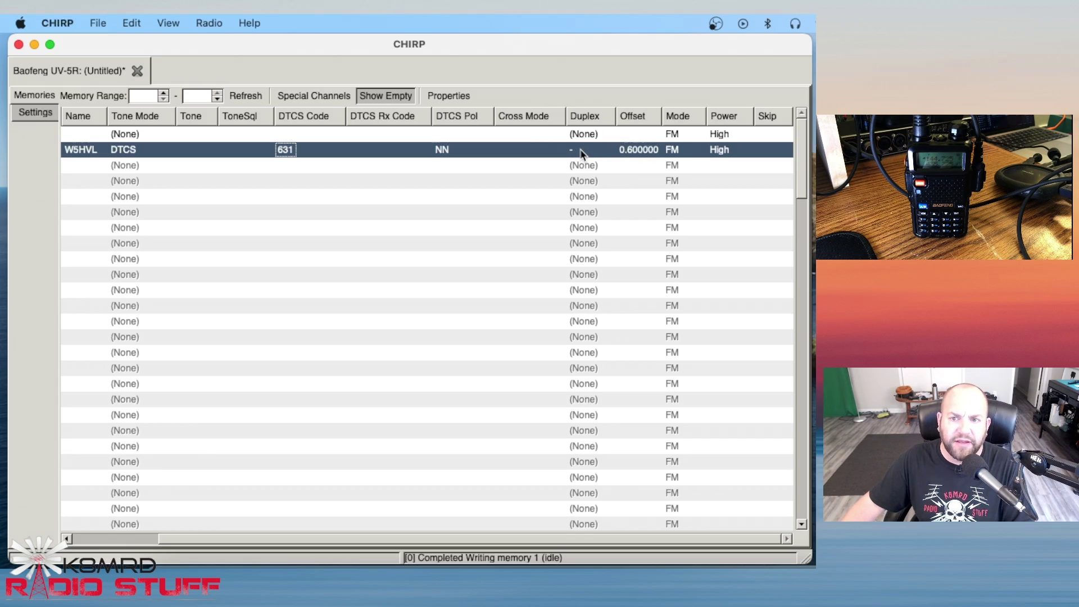
# - Set the transmit power of memory location 1 to High
pyautogui.click(717, 151)
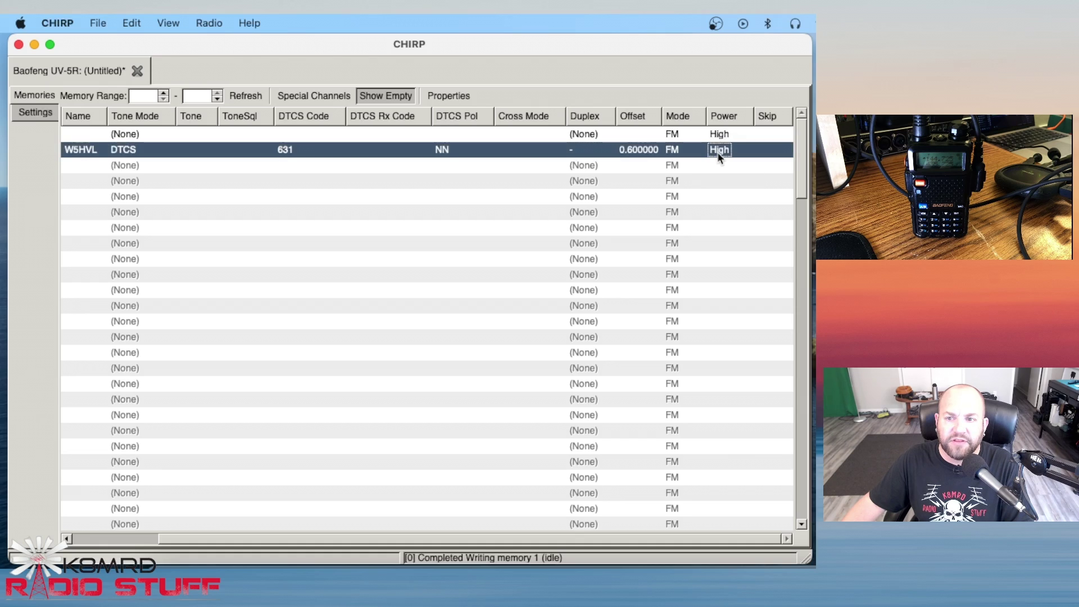
pyautogui.click(719, 151)
pyautogui.click(719, 150)
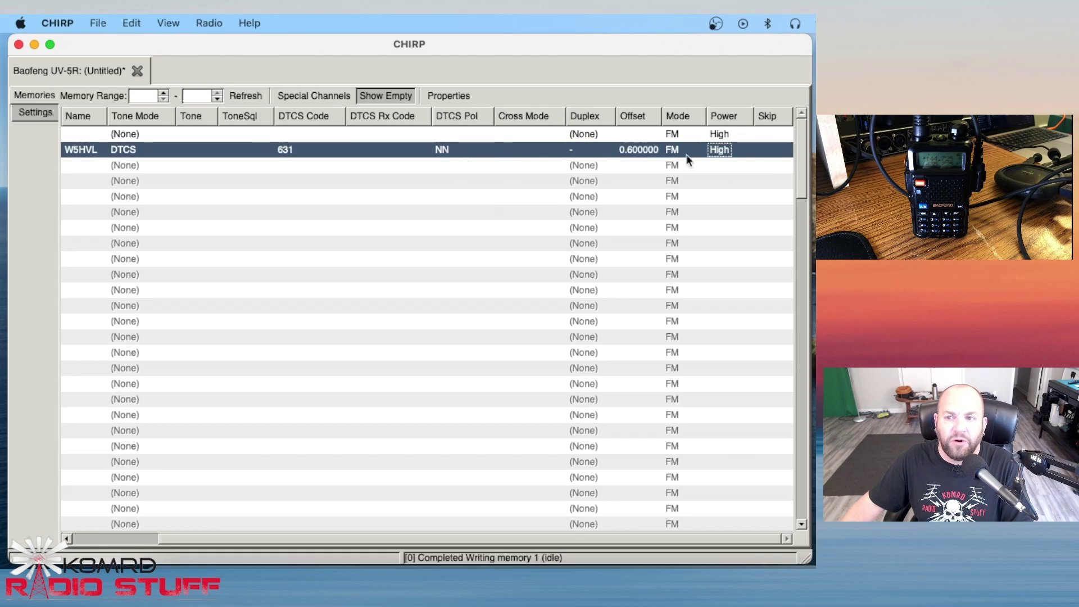
# - Try the skip option S on memory location 1 and set it back to blank
pyautogui.click(770, 151)
pyautogui.click(770, 152)
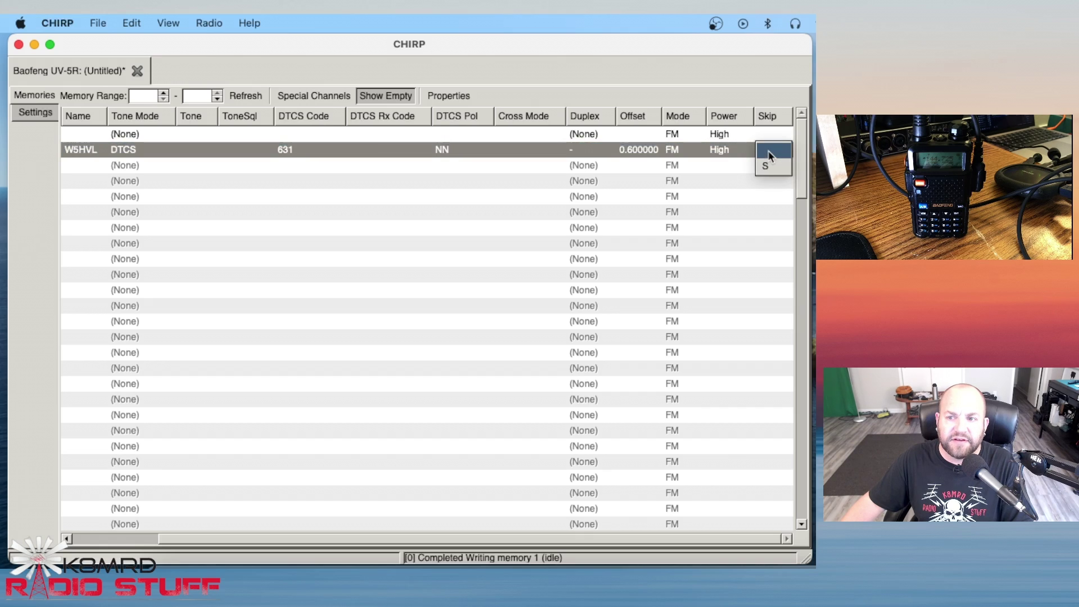
pyautogui.click(767, 166)
pyautogui.click(767, 151)
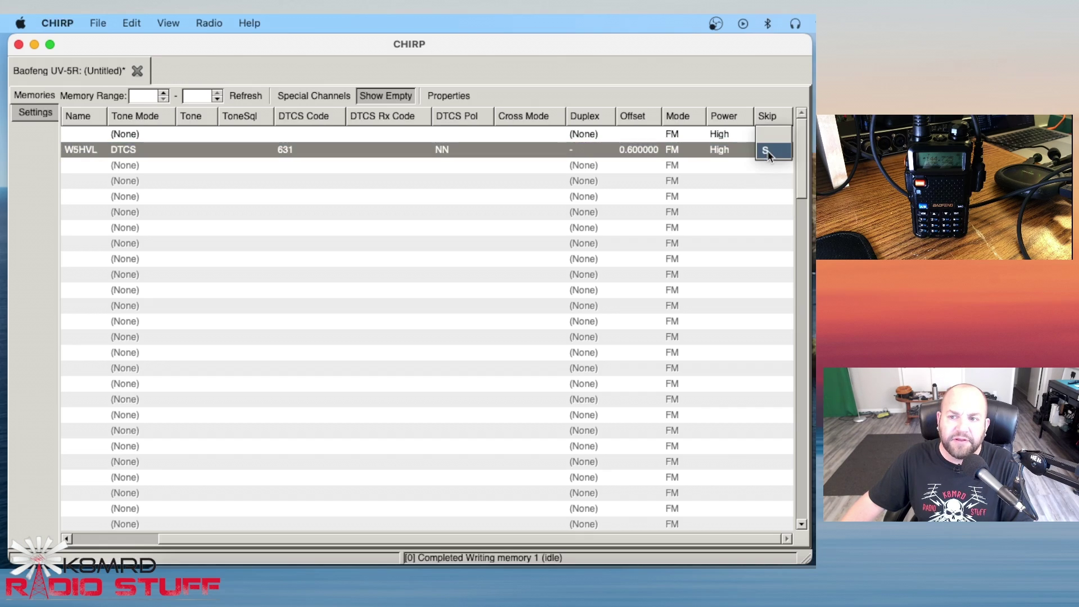
pyautogui.click(769, 141)
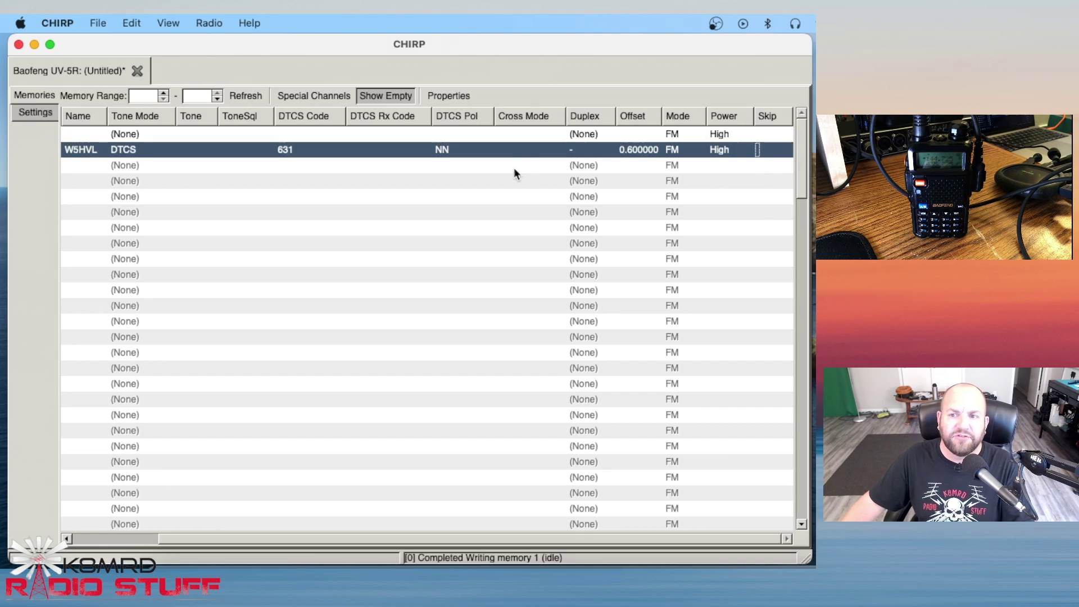
# - Set the frequency of memory location 0 to 146.520
pyautogui.hscroll(-3, 413, 181)
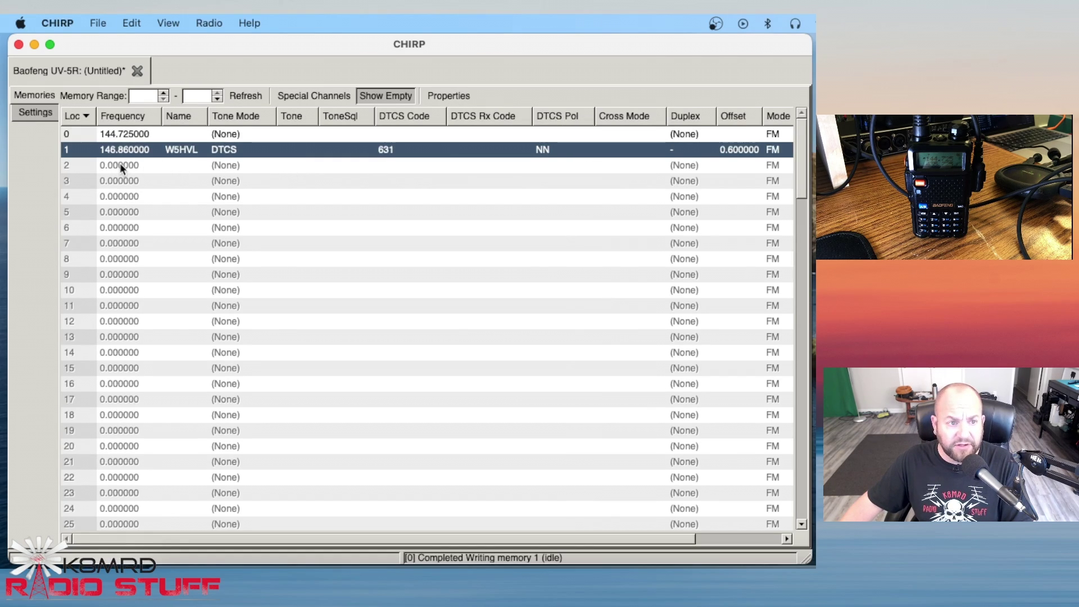
pyautogui.click(132, 138)
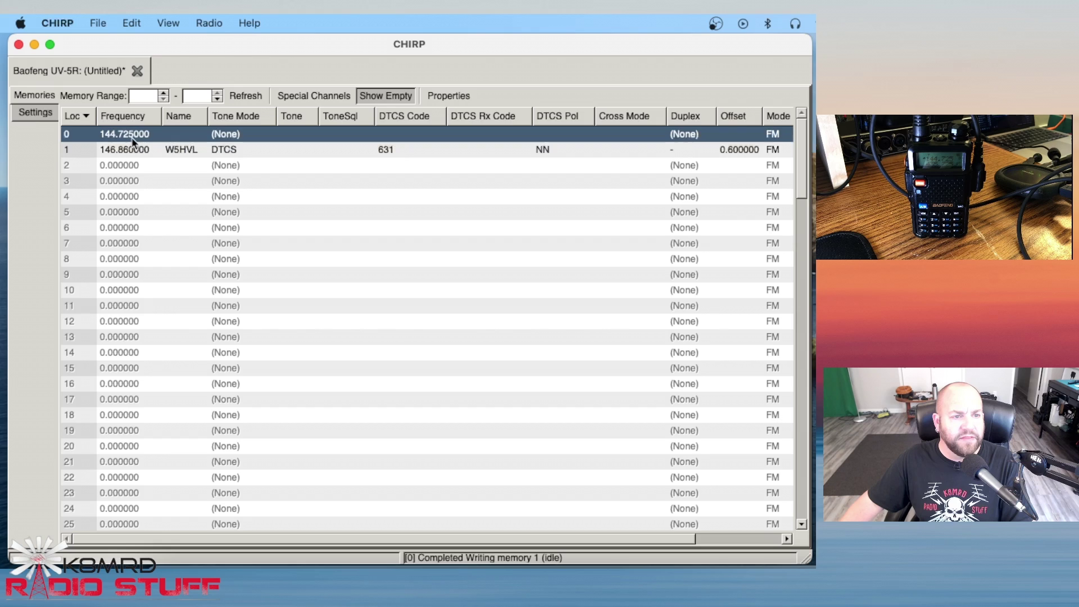
pyautogui.click(129, 135)
pyautogui.doubleClick(129, 134)
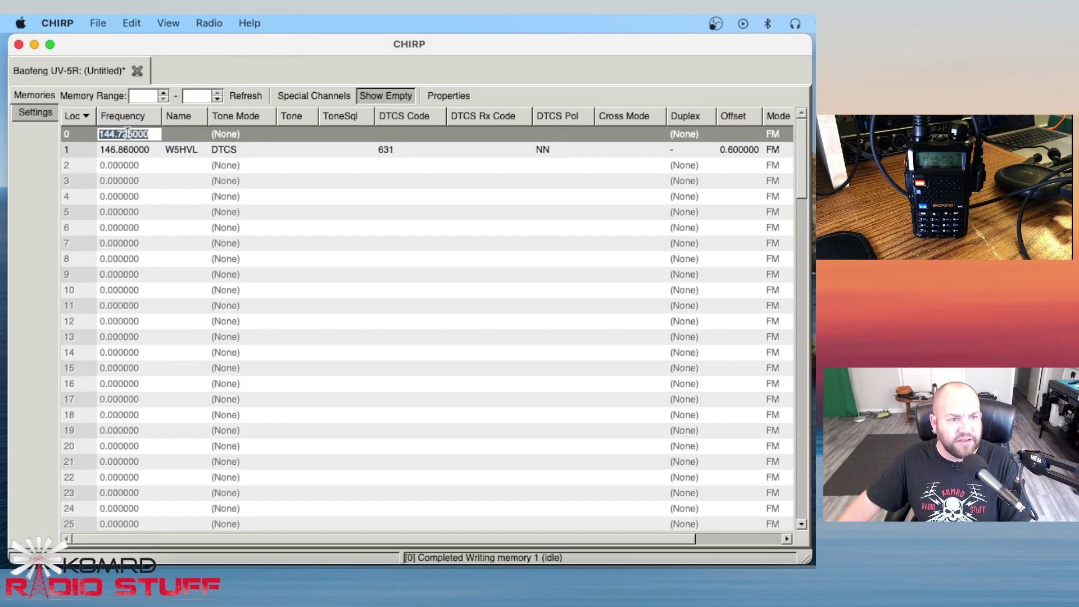
pyautogui.write('146')
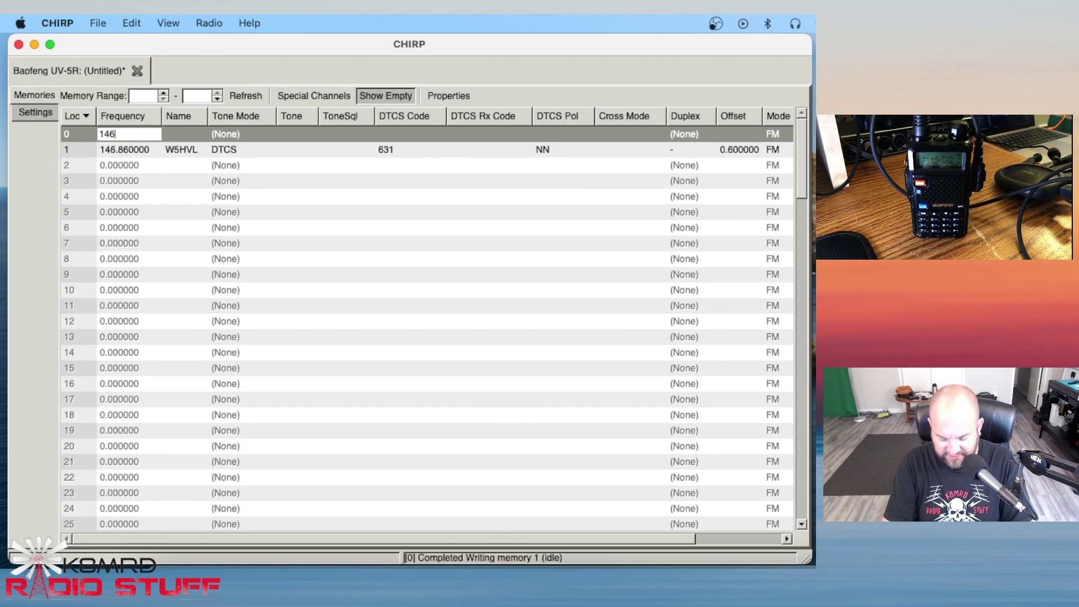
pyautogui.write('.520')
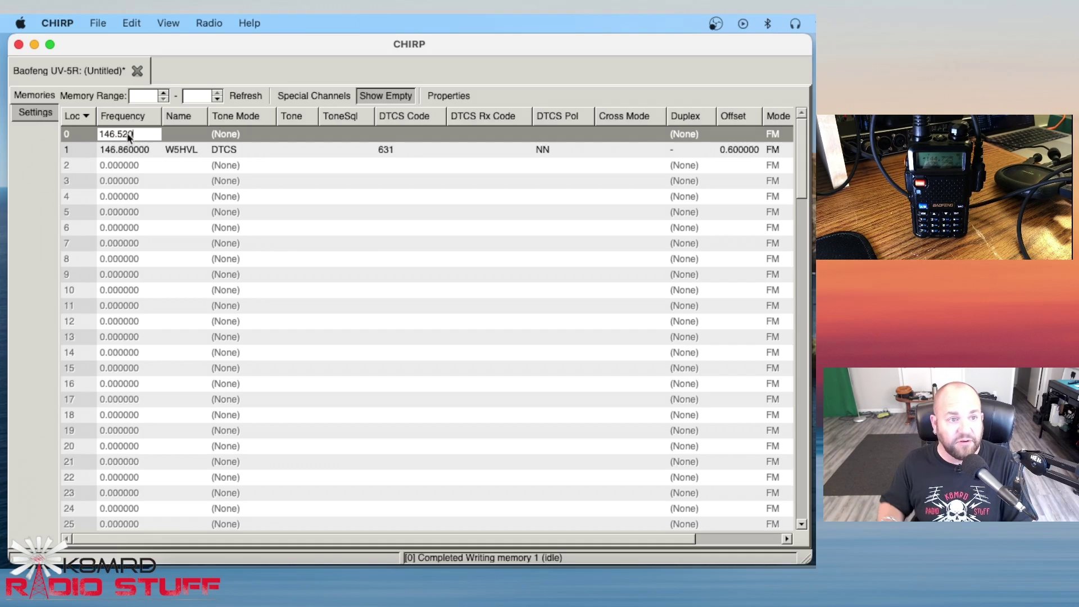
pyautogui.press('Return')
# - Name memory location 0 2MSMP and check its duplex and power columns
pyautogui.click(191, 129)
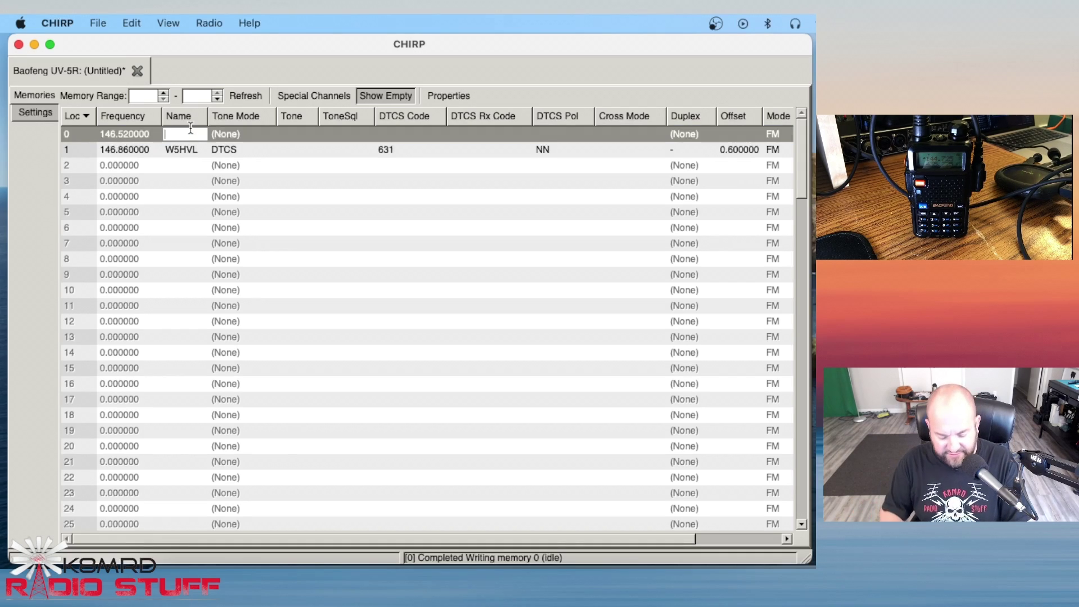
pyautogui.write('2M')
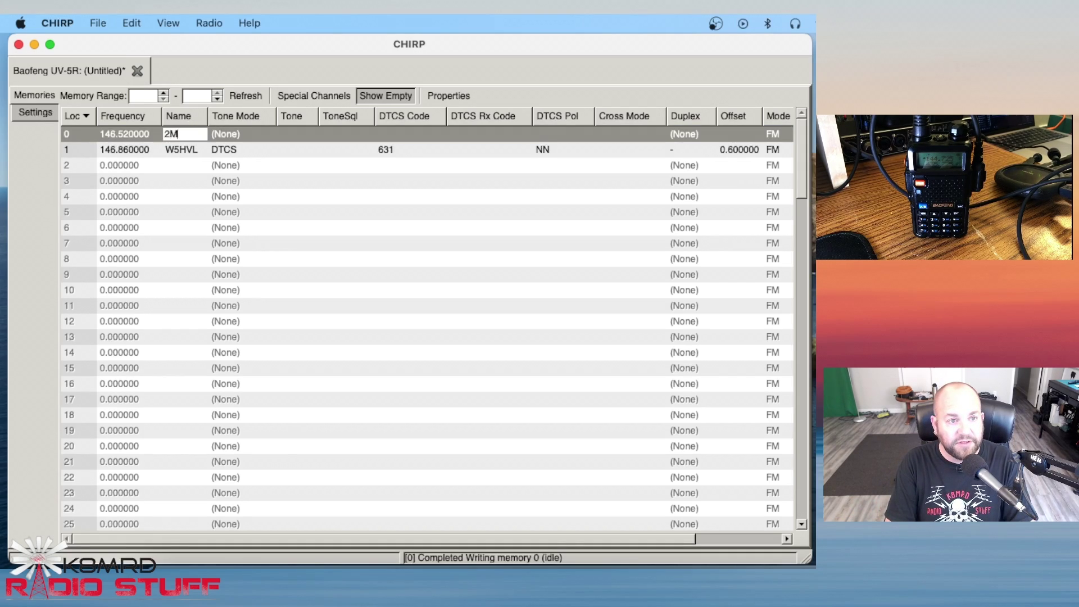
pyautogui.write('SMP')
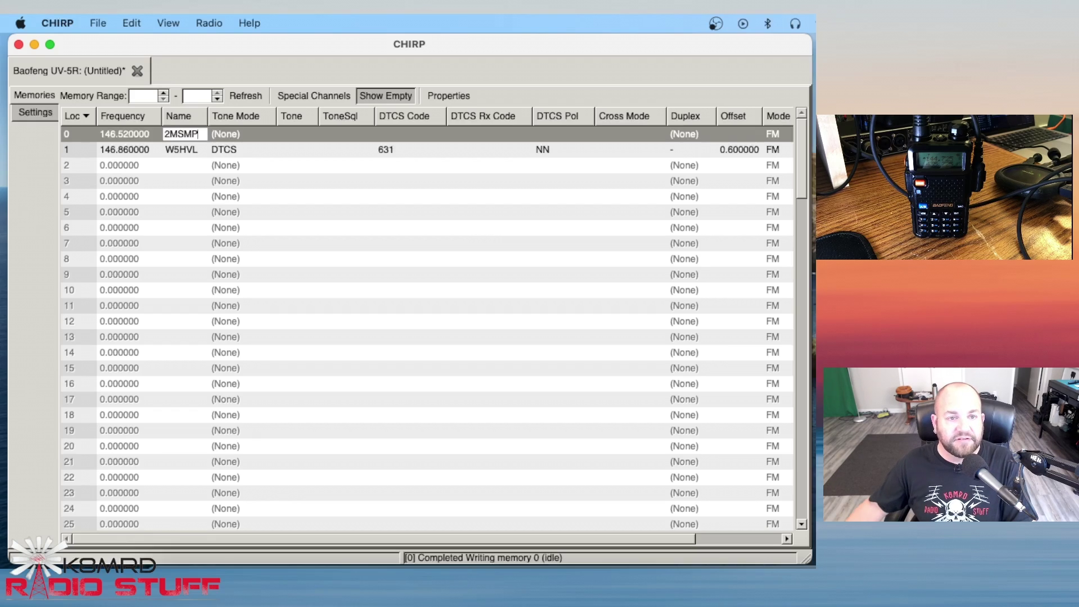
pyautogui.hscroll(3, 649, 147)
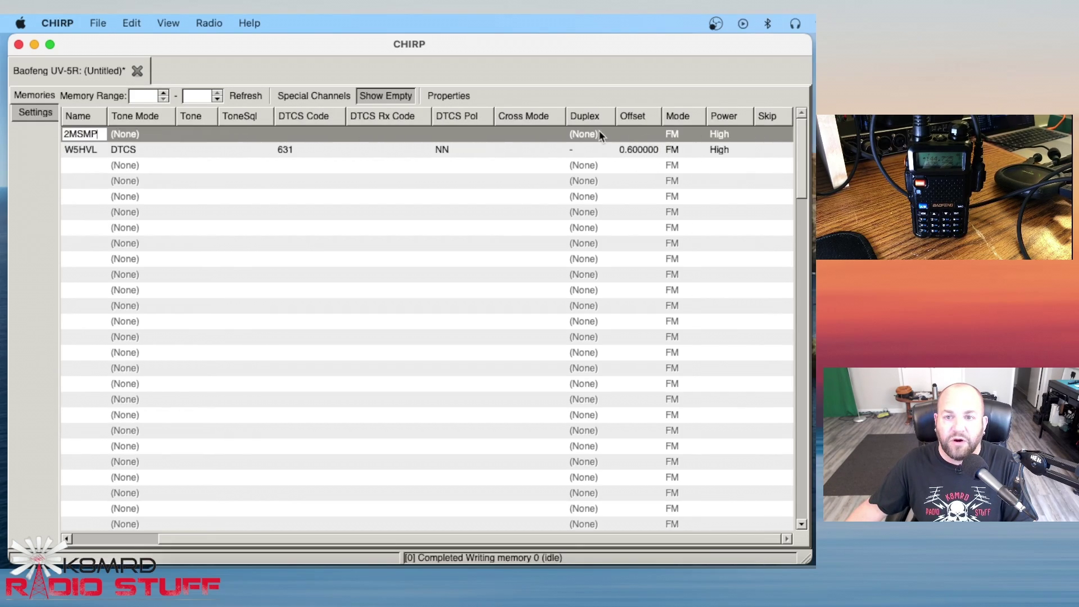
pyautogui.hscroll(-3, 577, 130)
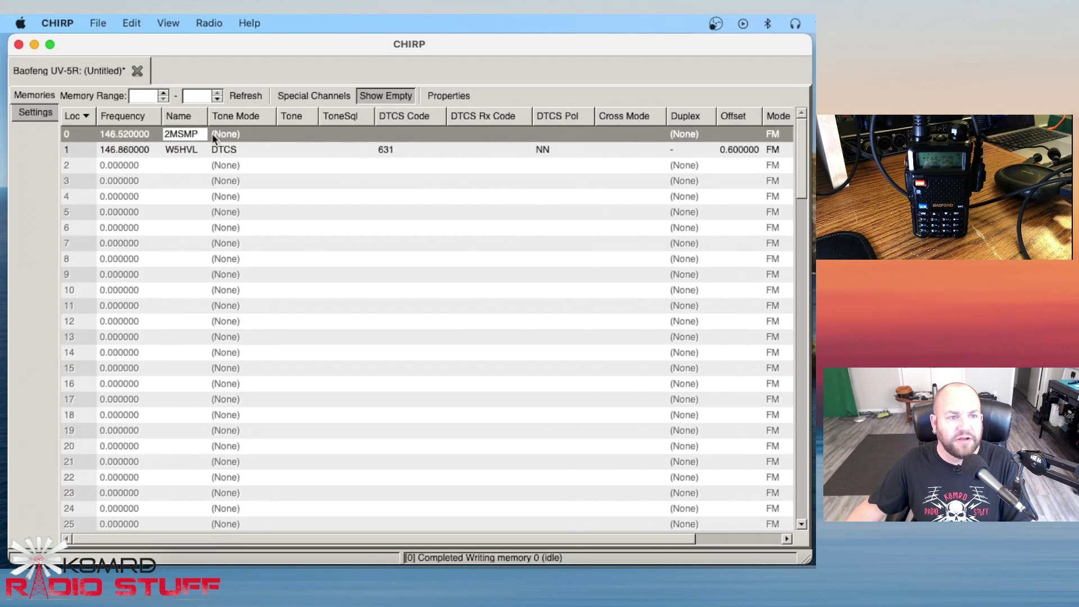
# - Enter 443.900 as the frequency of memory location 2
pyautogui.click(133, 167)
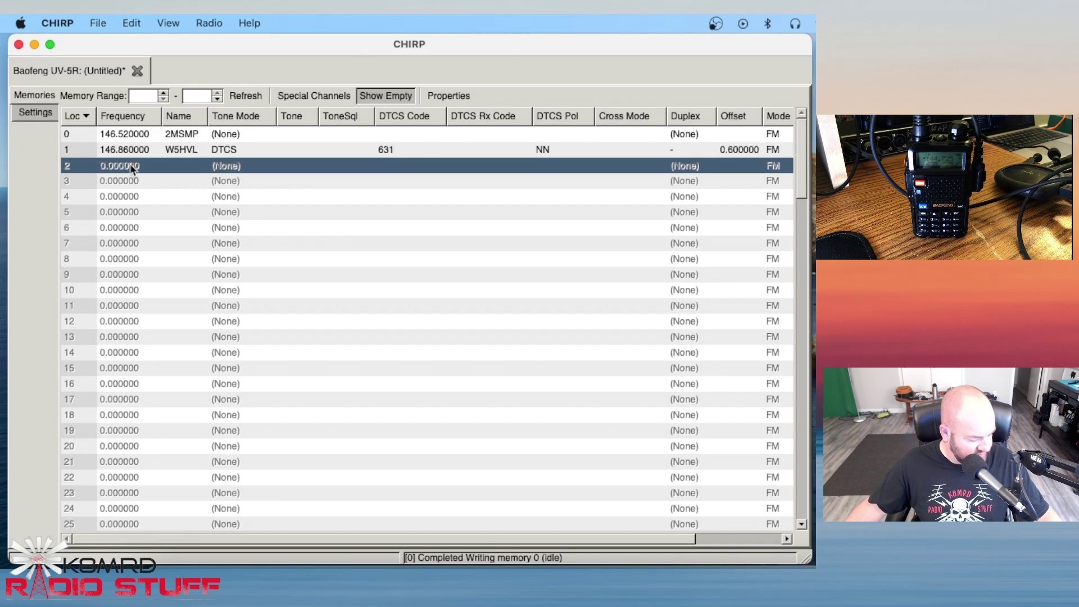
pyautogui.click(130, 163)
pyautogui.write('443')
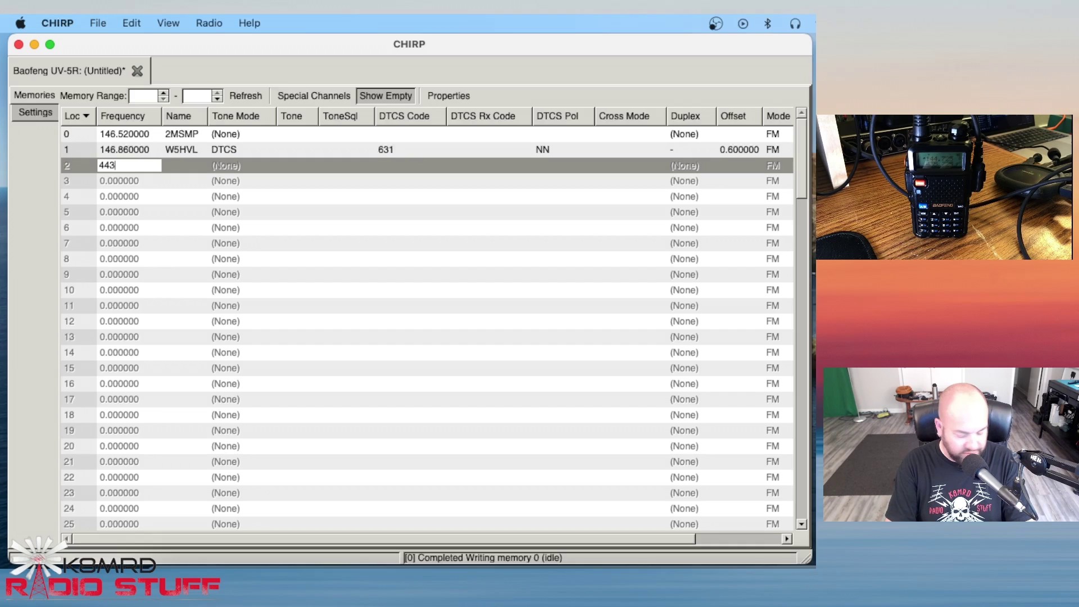
pyautogui.write('.500')
pyautogui.press('Return')
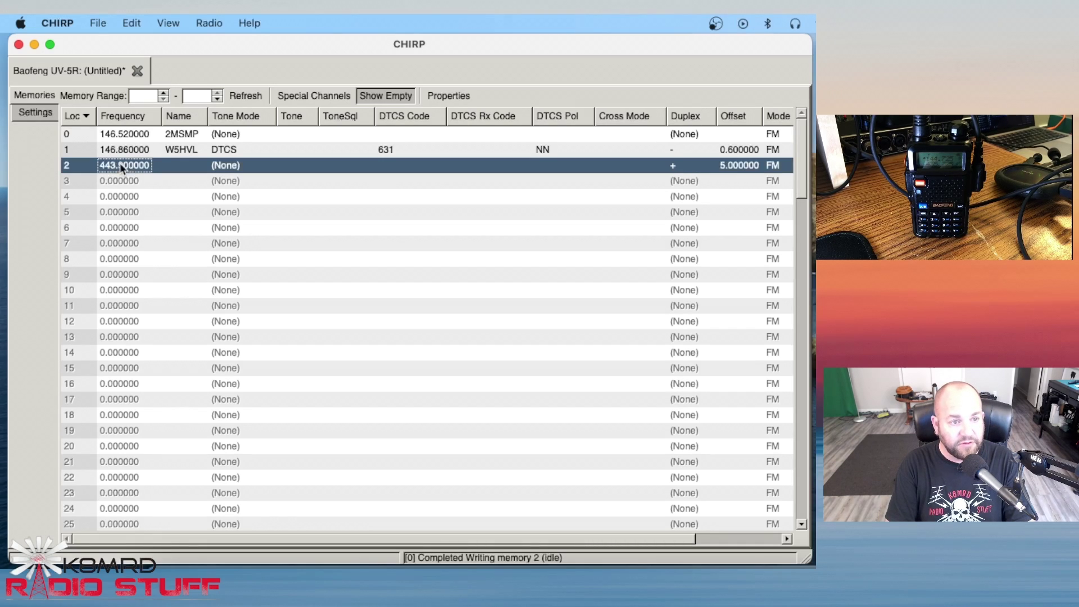
pyautogui.click(168, 164)
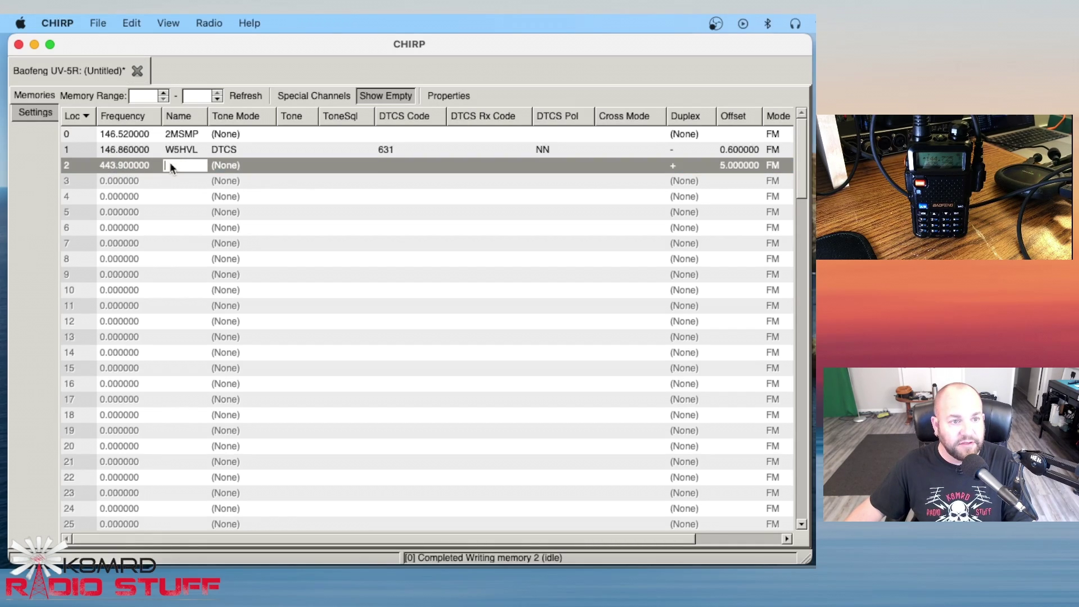
pyautogui.write('WA5AIR')
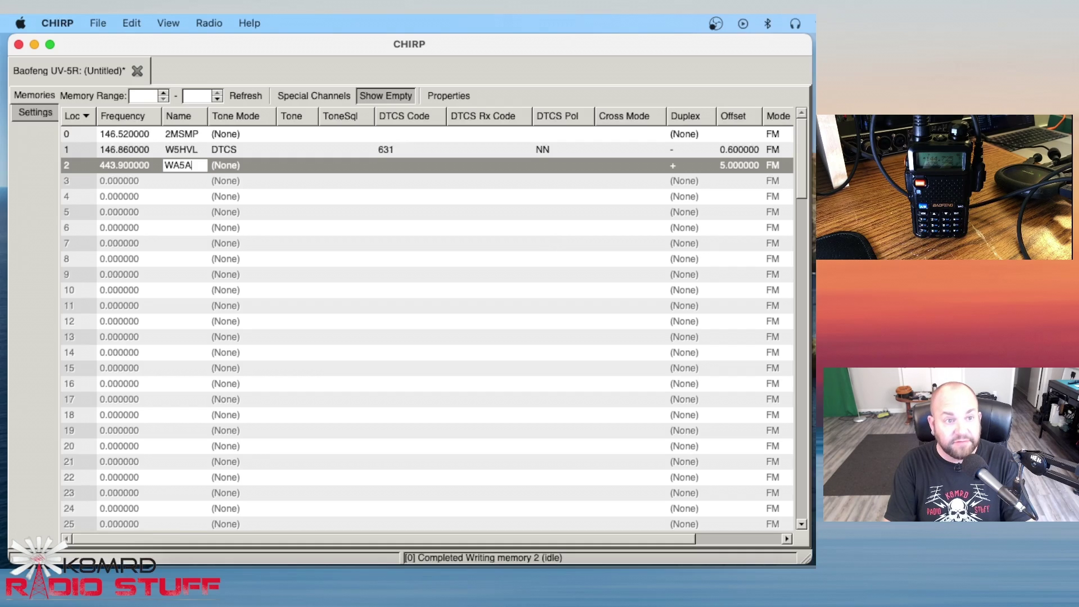
pyautogui.rightClick(163, 163)
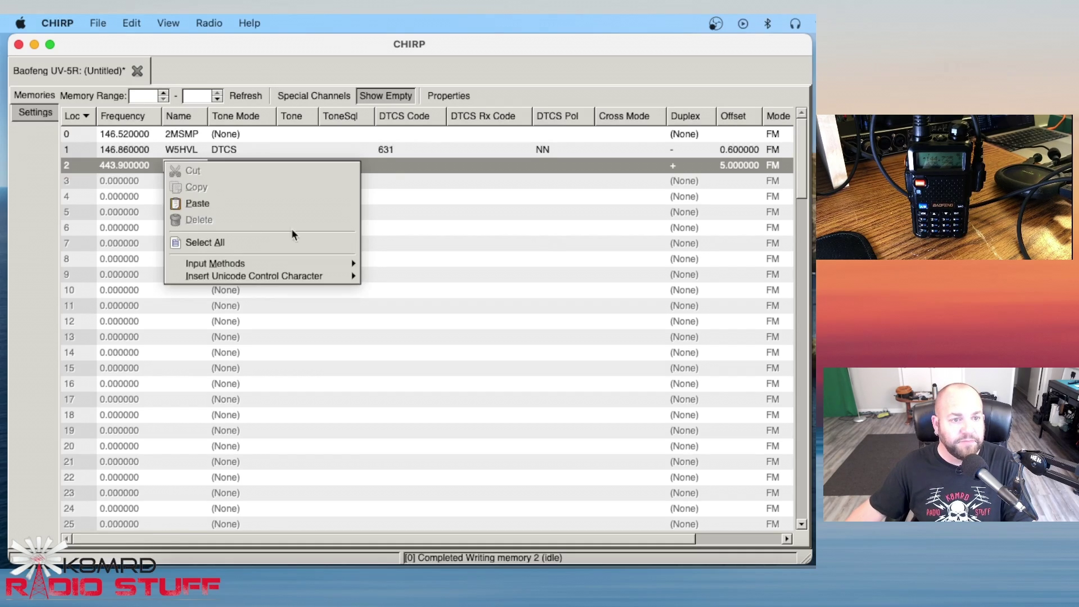
# - Set the tone mode of memory location 2 to Tone and its tone to 100.0
pyautogui.click(227, 163)
pyautogui.click(226, 181)
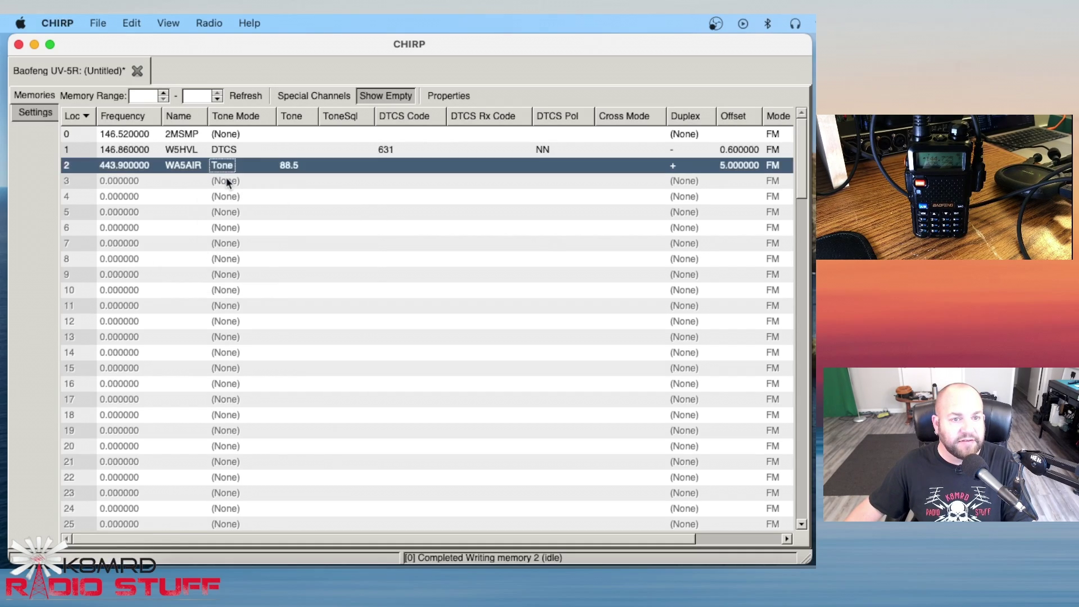
pyautogui.click(290, 168)
pyautogui.click(297, 225)
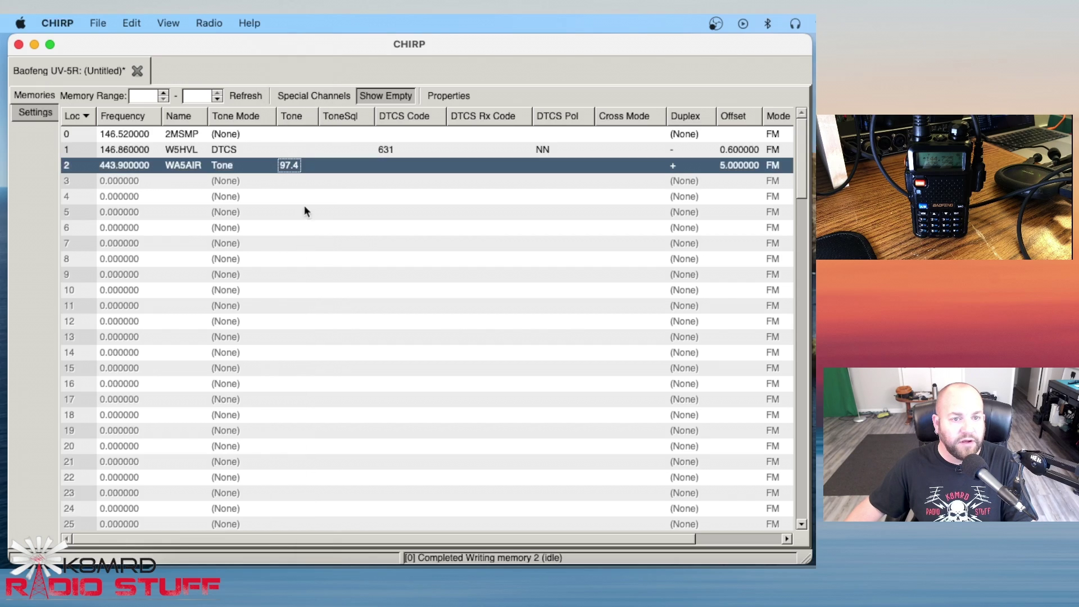
pyautogui.click(294, 164)
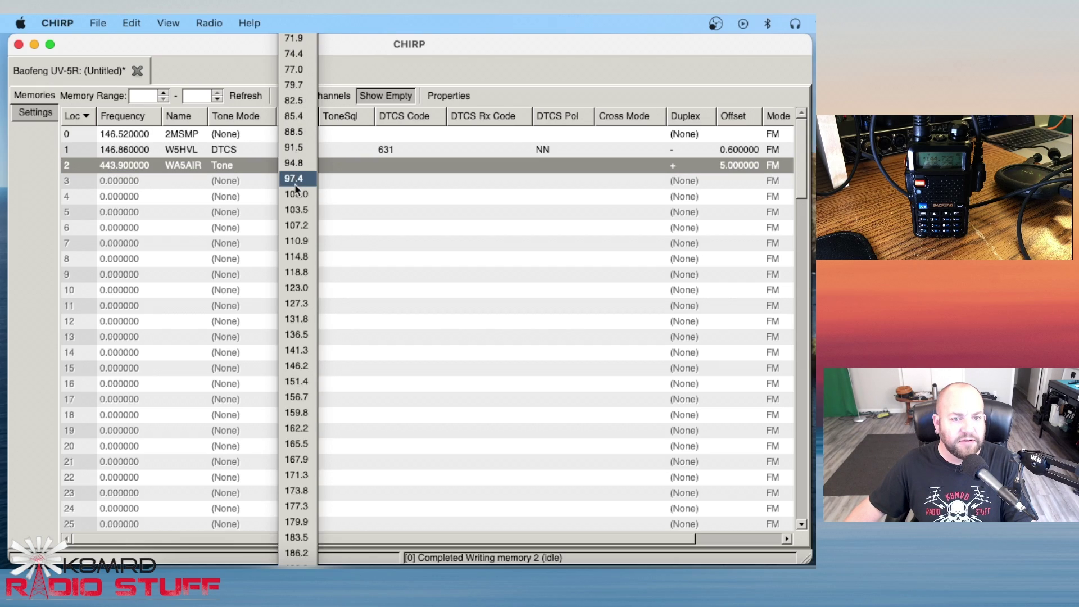
pyautogui.click(297, 193)
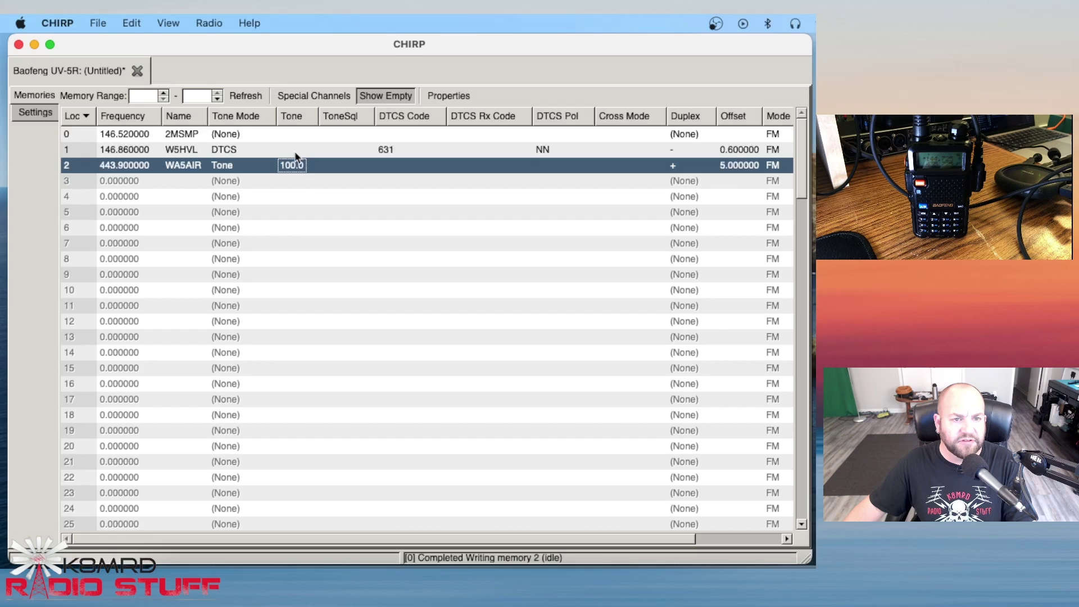
# - Set the transmit power of memory location 2 to High
pyautogui.hscroll(3, 573, 169)
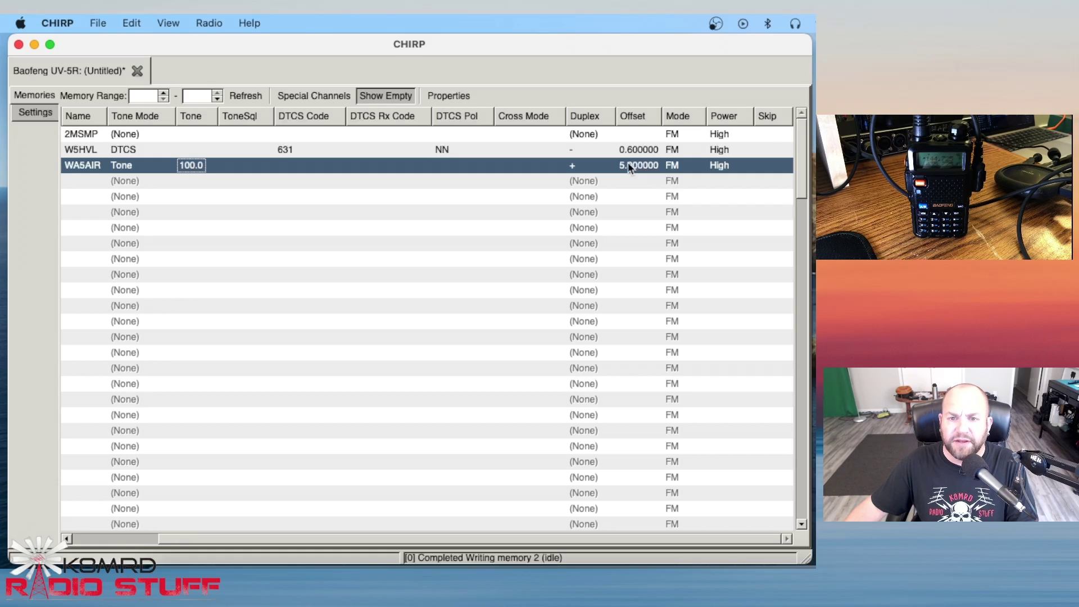
pyautogui.click(722, 165)
pyautogui.click(723, 166)
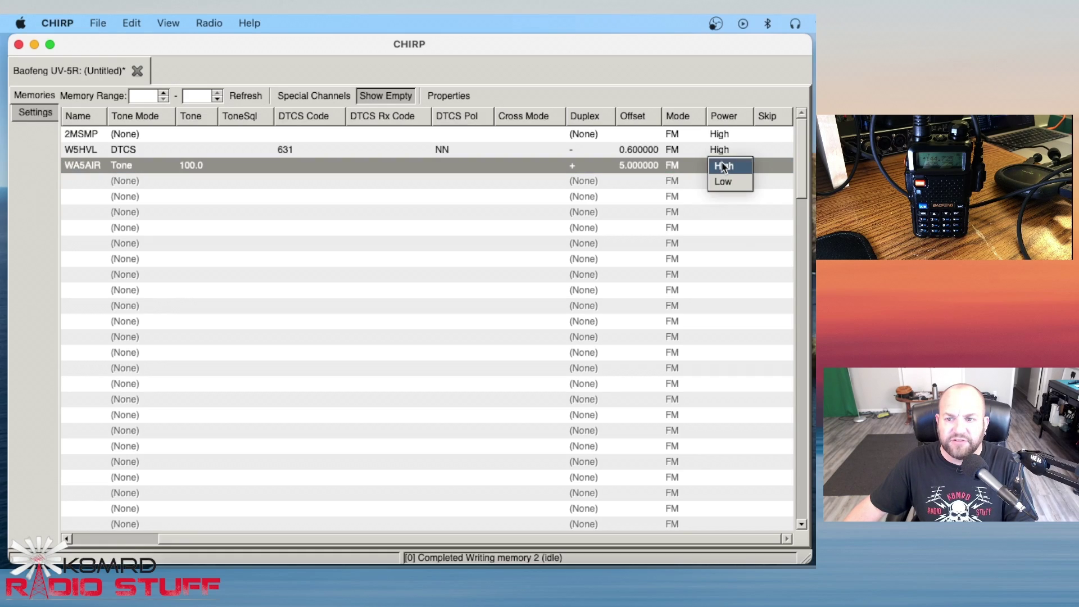
pyautogui.click(724, 165)
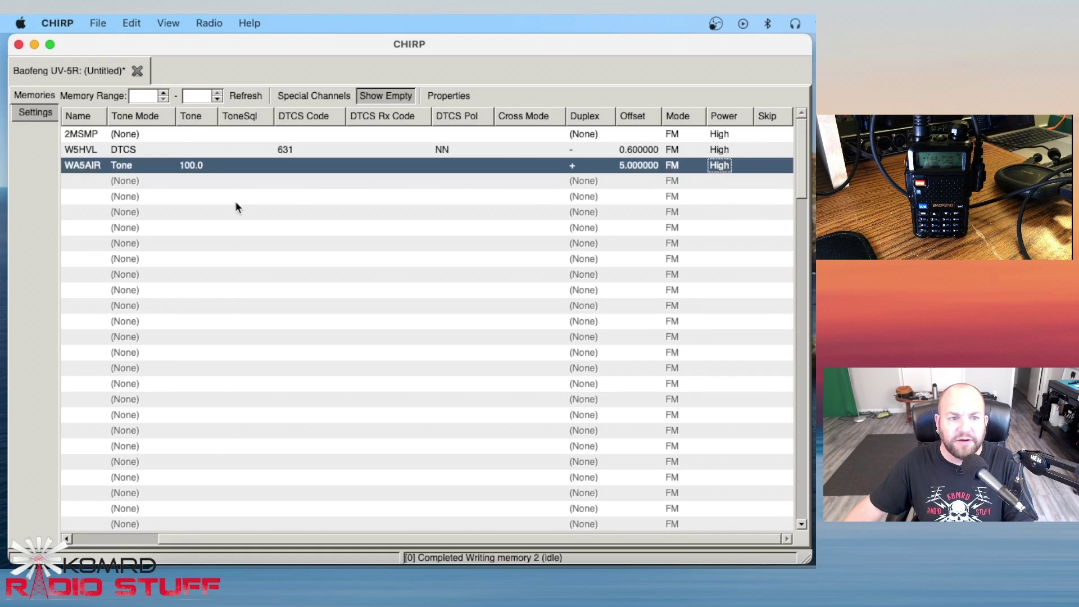
# - Enter 147.120 as the frequency of memory location 3
pyautogui.click(117, 180)
pyautogui.click(116, 180)
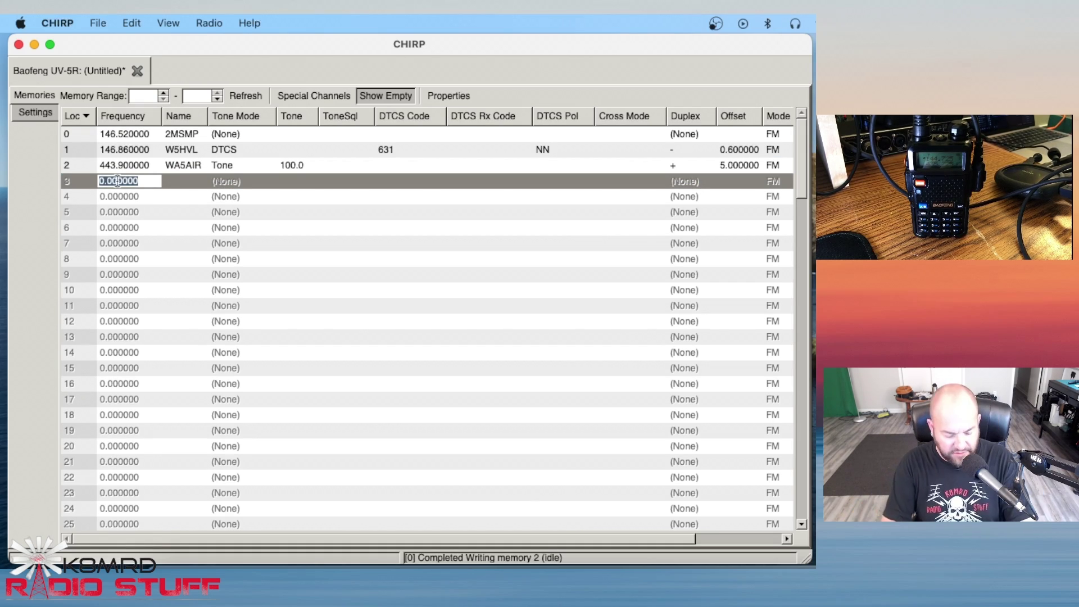
pyautogui.write('147.')
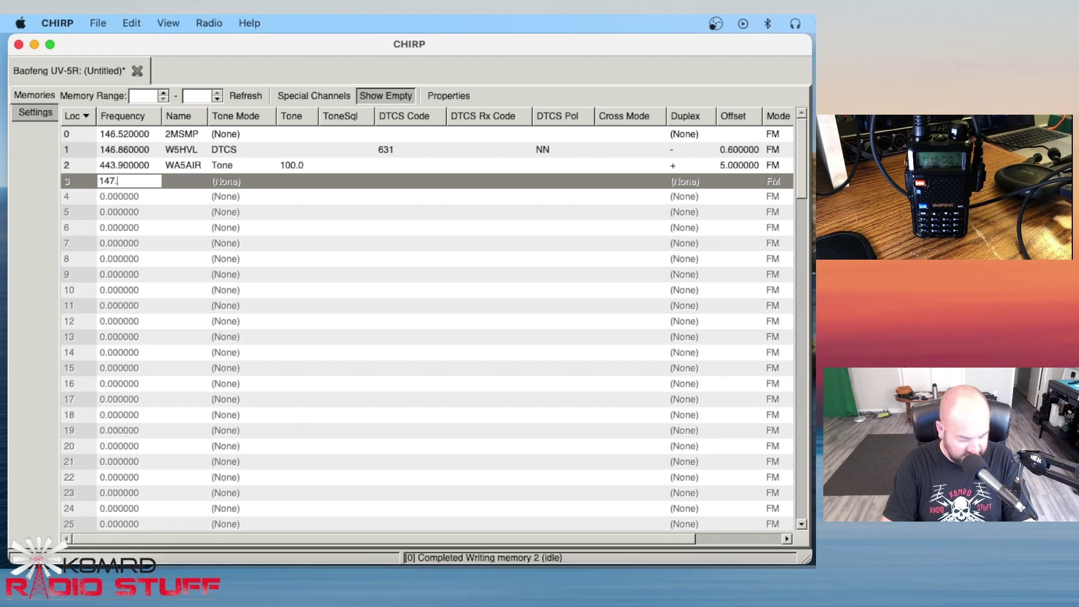
pyautogui.write('120')
pyautogui.press('Return')
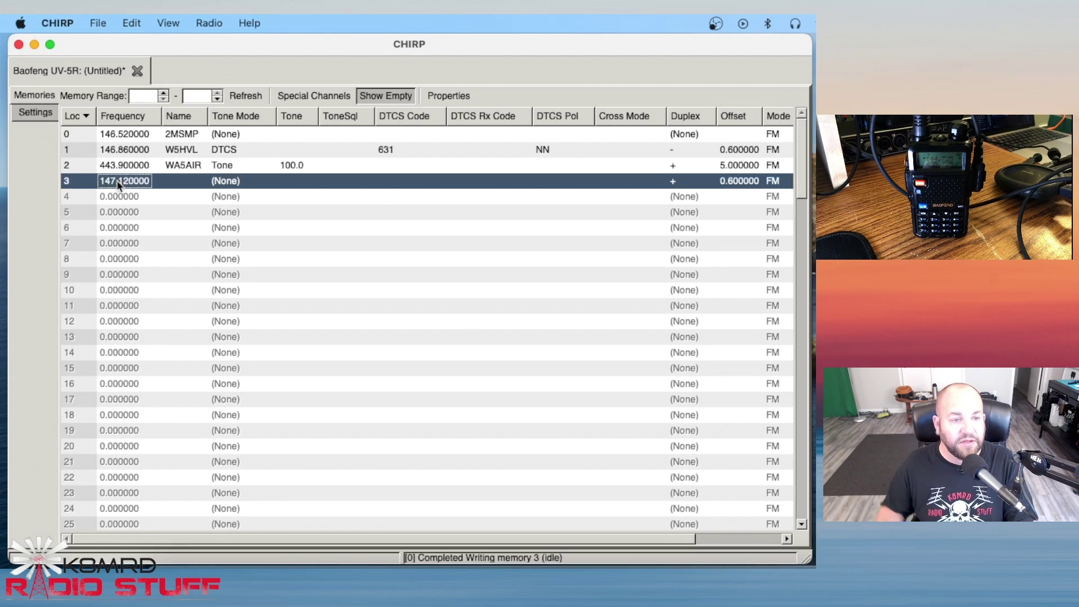
# - Name memory location 3 AIRMGR
pyautogui.click(182, 179)
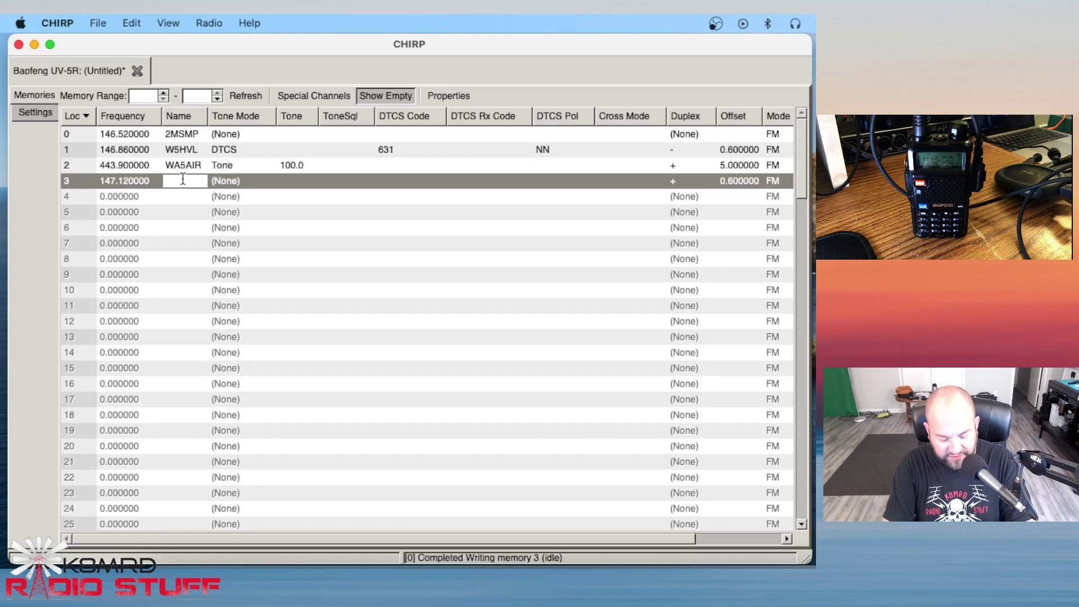
pyautogui.write('A')
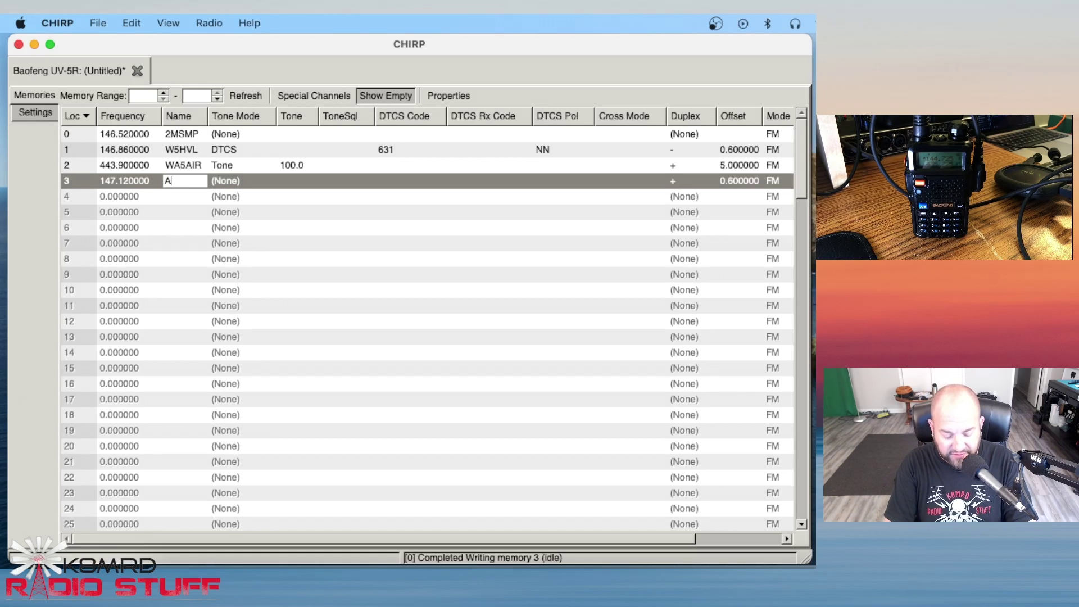
pyautogui.write('R')
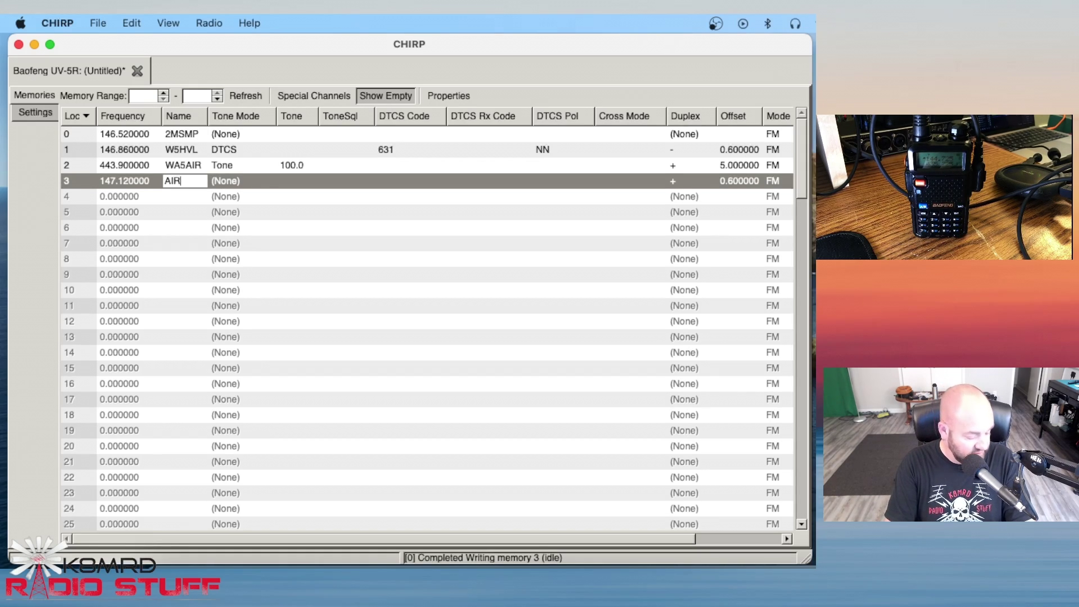
pyautogui.write('RMGR')
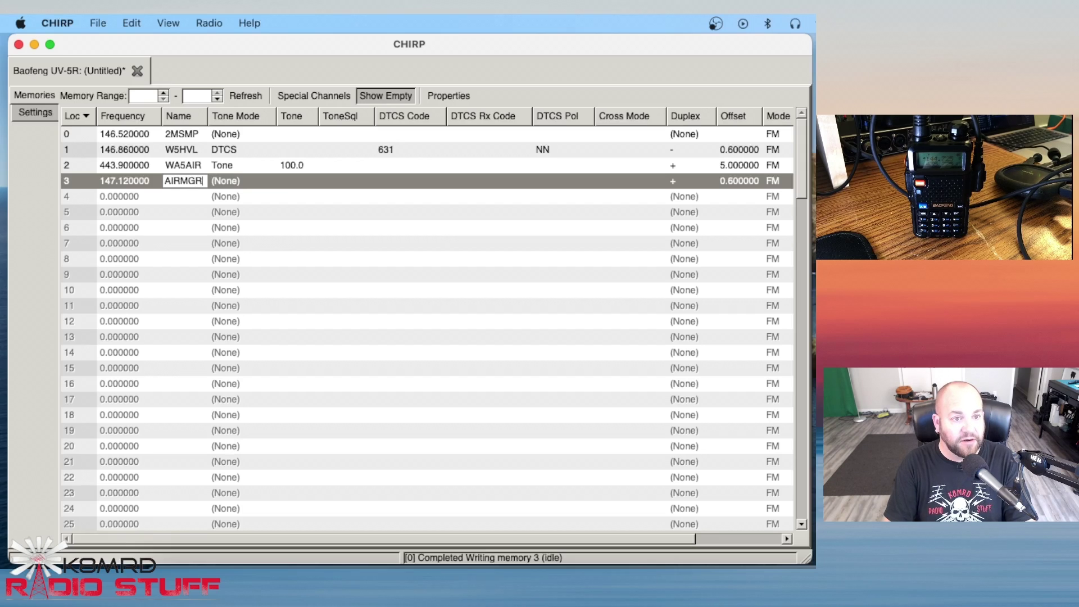
# - Set the tone mode of memory location 3 to Tone and its tone to 100.0
pyautogui.click(219, 181)
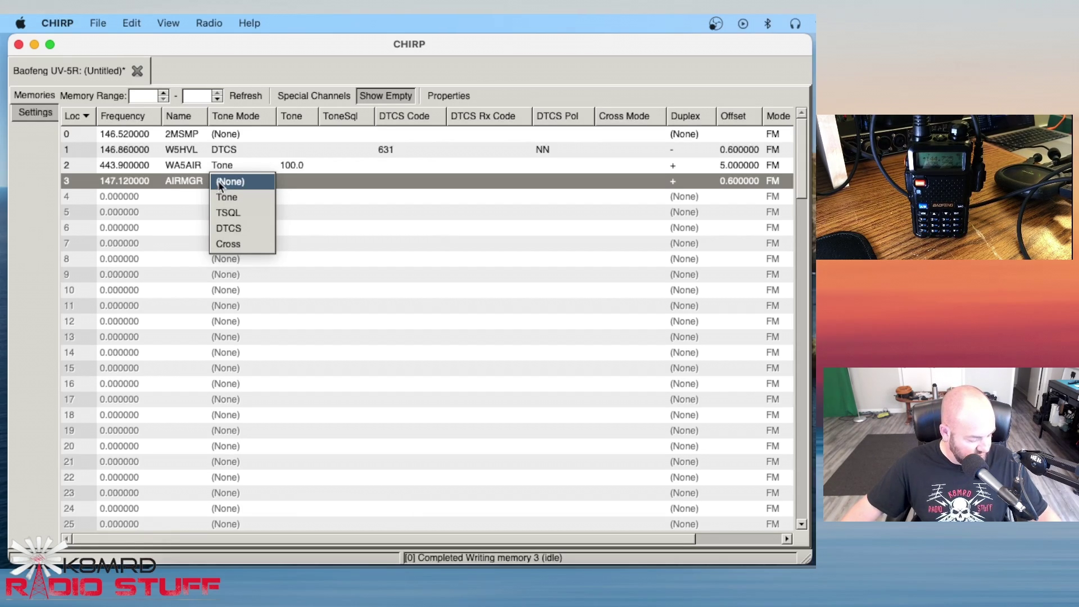
pyautogui.click(228, 197)
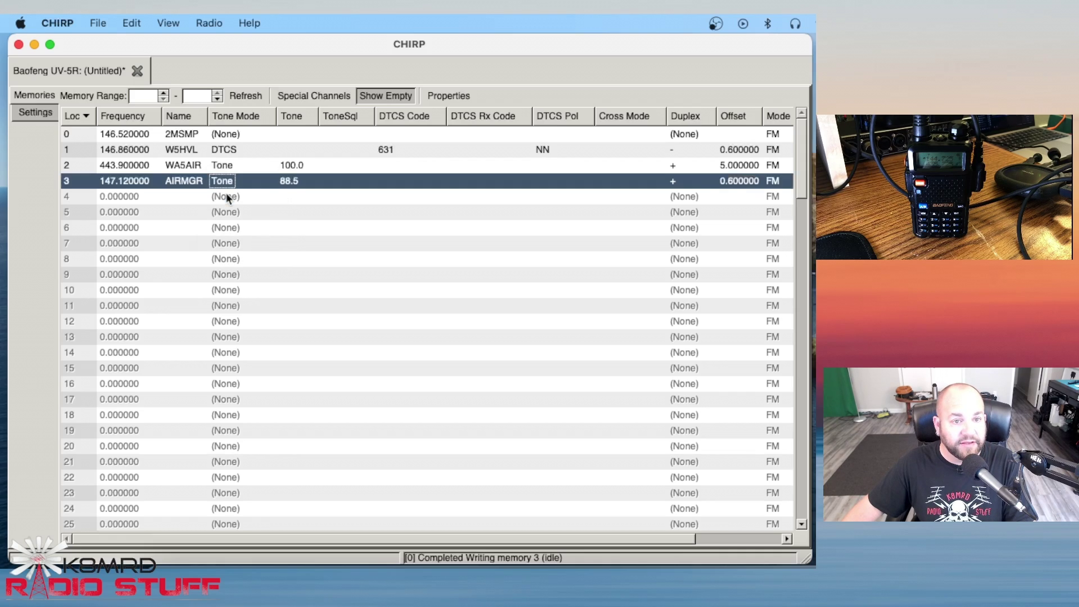
pyautogui.click(281, 181)
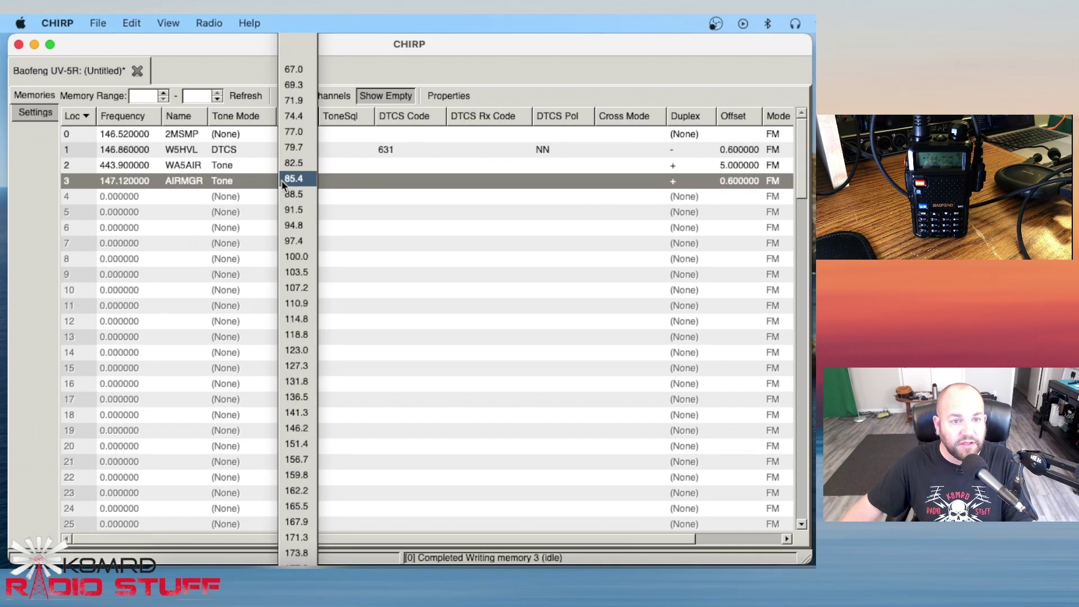
pyautogui.click(293, 256)
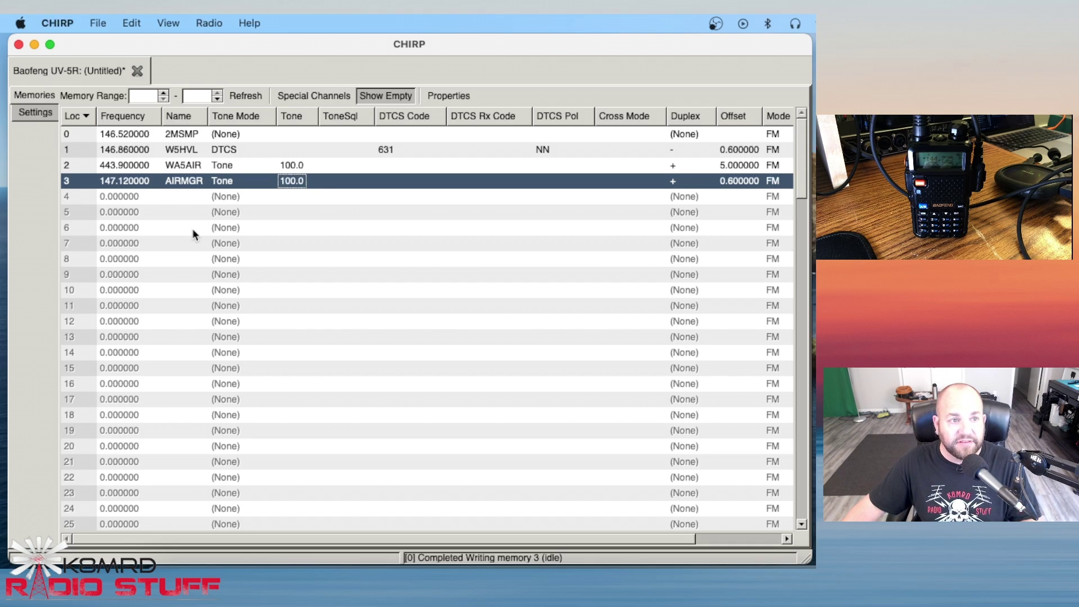
# - Save the radio image under the new file name TEST
pyautogui.click(95, 22)
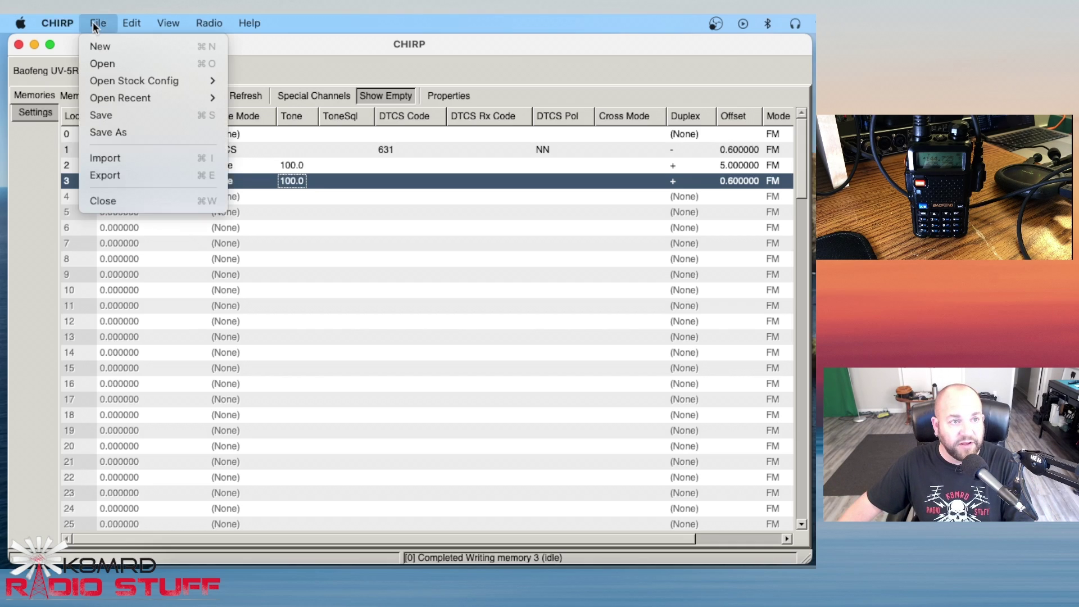
pyautogui.click(117, 131)
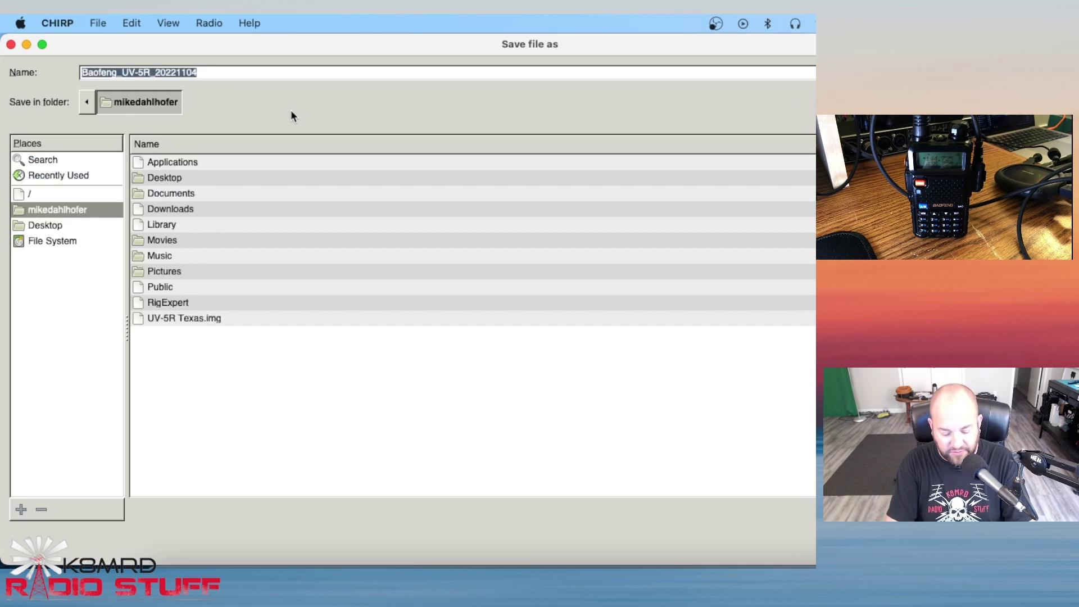
pyautogui.write('TEST')
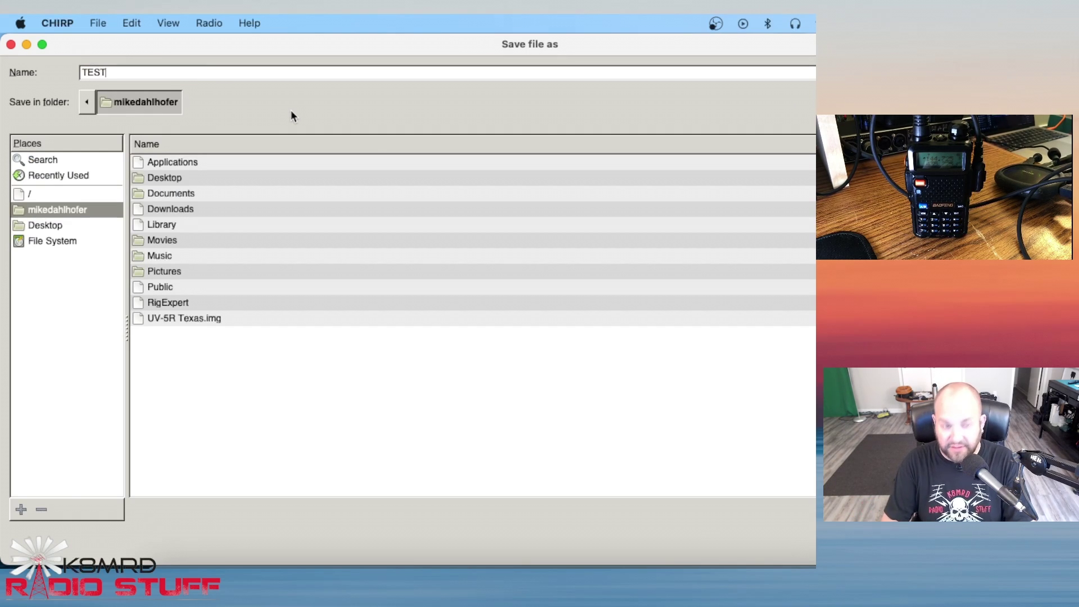
pyautogui.press('Return')
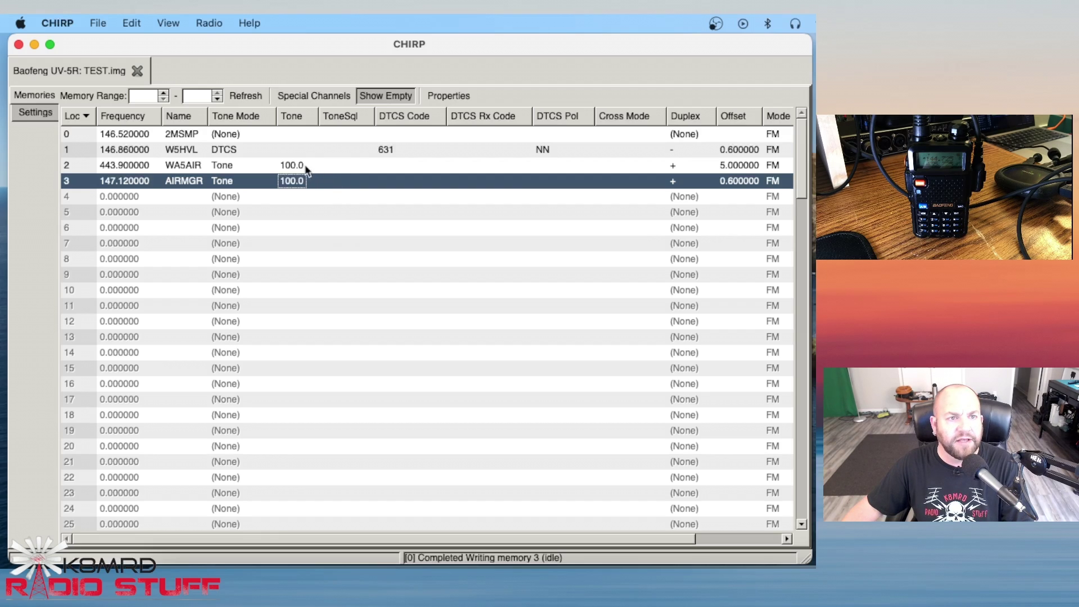
# - Upload the programmed image to the Baofeng UV-5R over the preset USB serial port
pyautogui.click(201, 23)
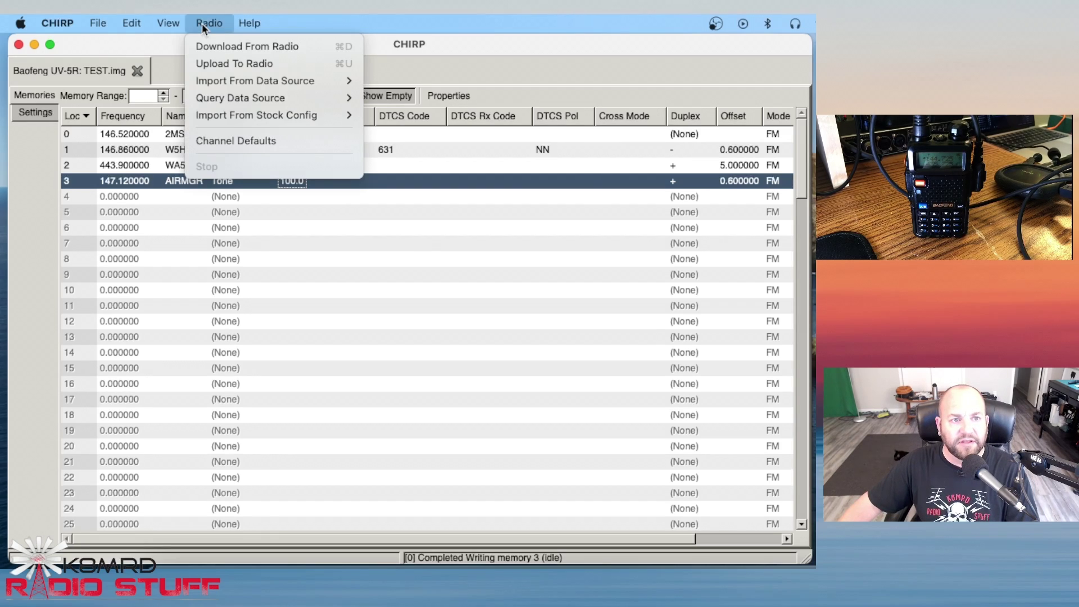
pyautogui.click(242, 63)
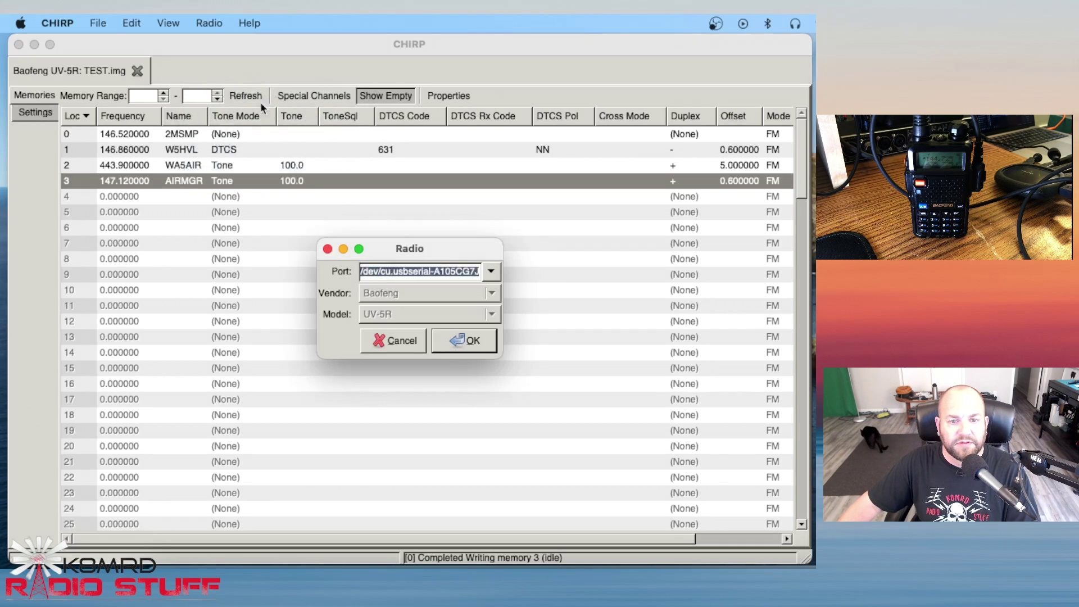
pyautogui.click(455, 340)
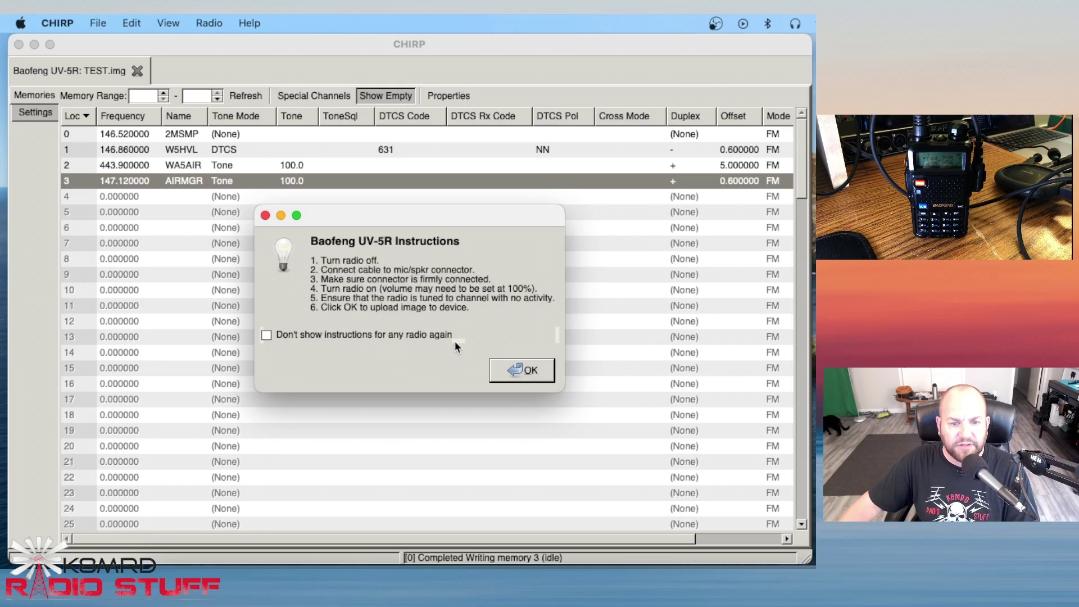
pyautogui.click(521, 368)
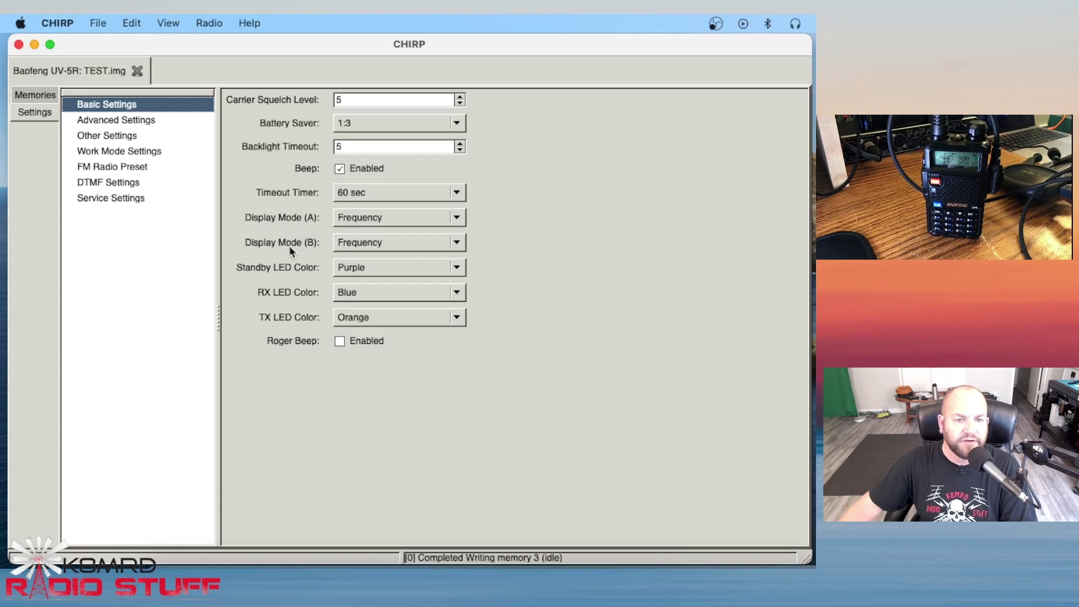
# - Set Display Mode (A) and Display Mode (B) in the basic radio settings to Name
pyautogui.click(456, 217)
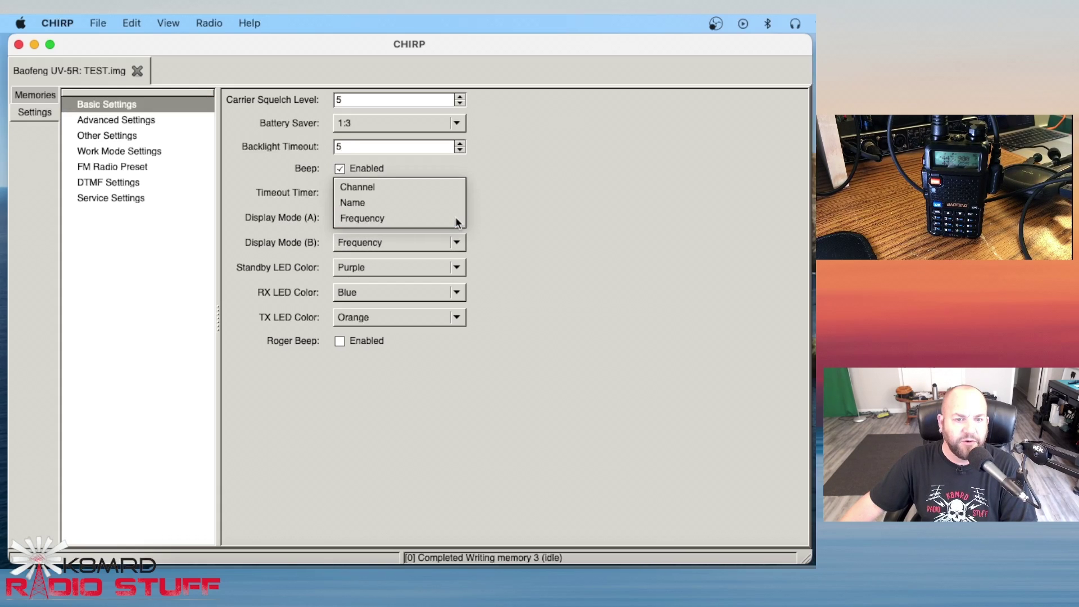
pyautogui.click(382, 203)
pyautogui.click(381, 239)
pyautogui.click(371, 242)
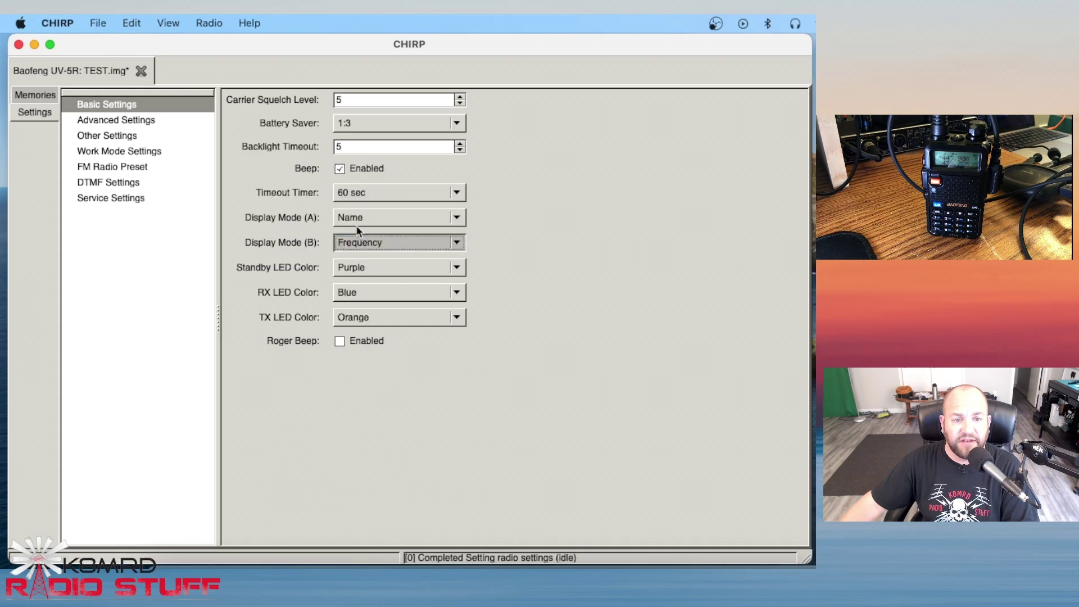
# - Try Channel for Display Mode (A) and return it to Name
pyautogui.click(376, 214)
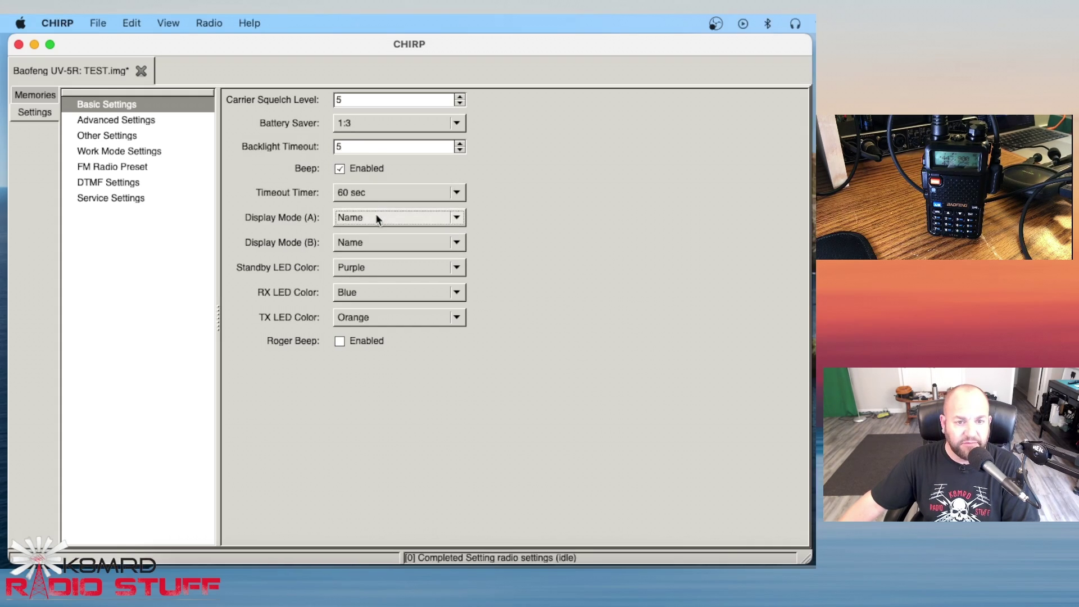
pyautogui.click(377, 202)
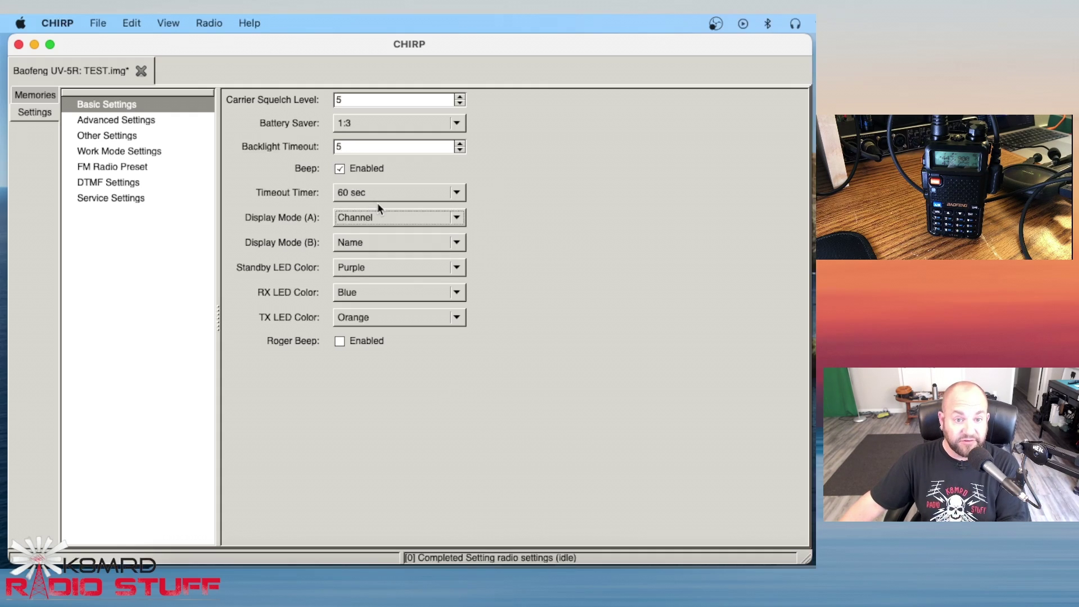
pyautogui.click(379, 216)
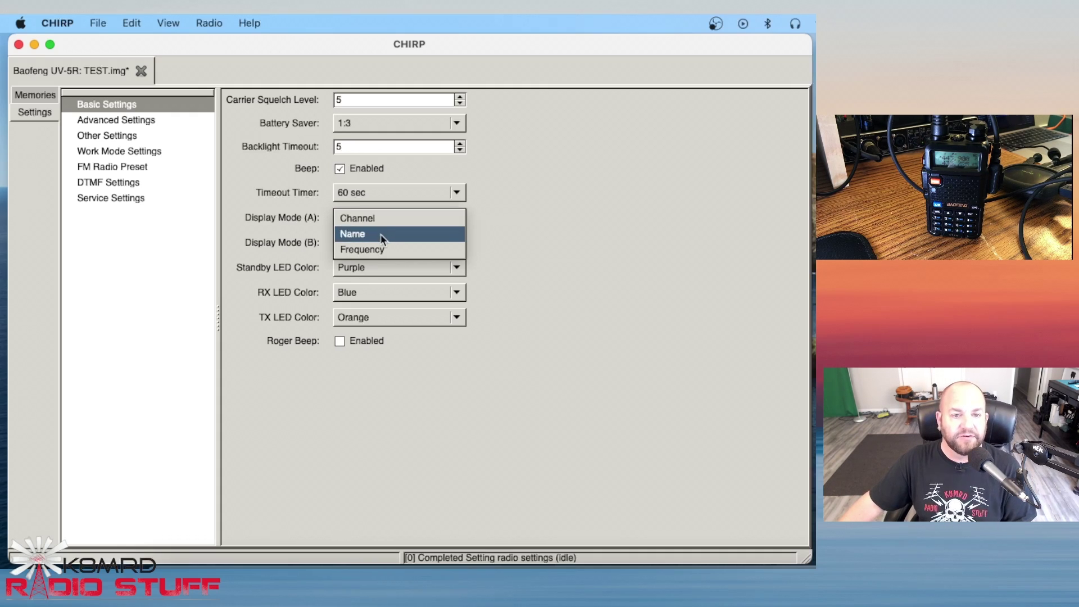
pyautogui.click(381, 235)
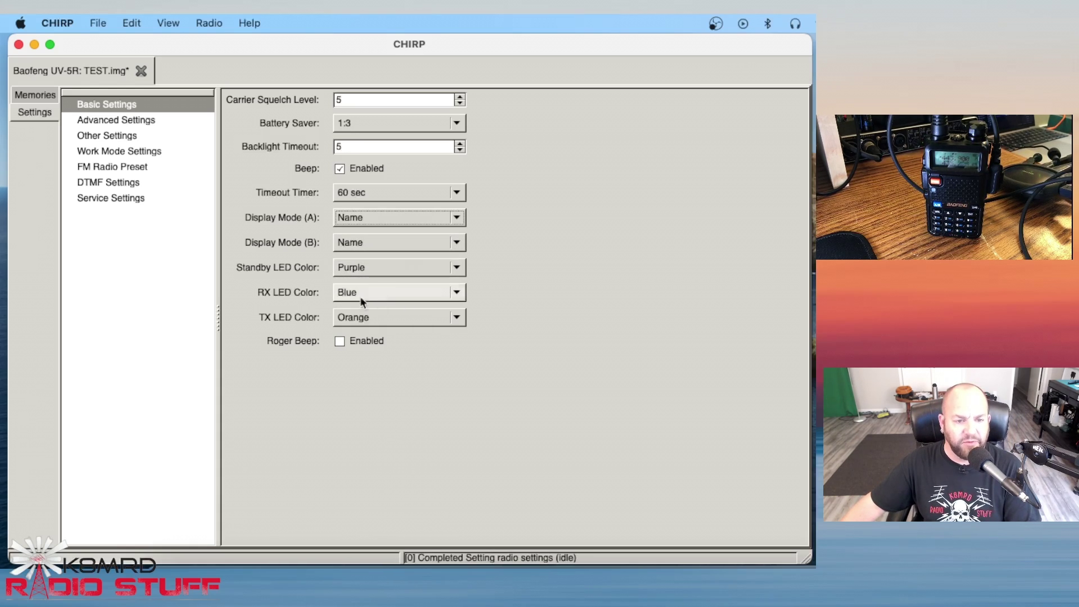
# - Set the LED colors to Blue for standby, Purple for RX and Orange for TX
pyautogui.click(399, 273)
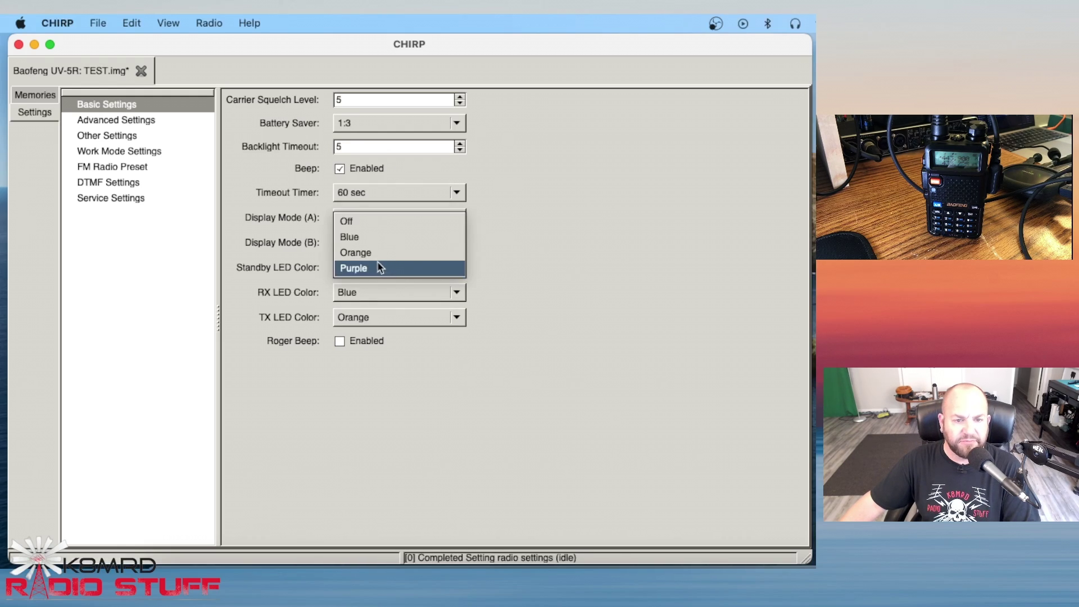
pyautogui.click(359, 236)
pyautogui.click(372, 292)
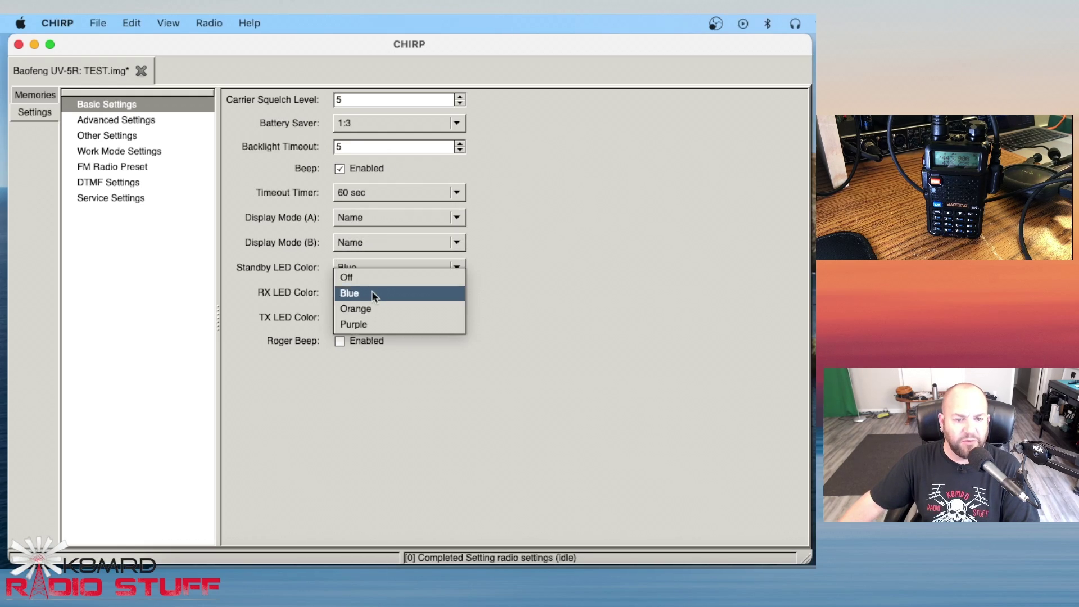
pyautogui.click(367, 311)
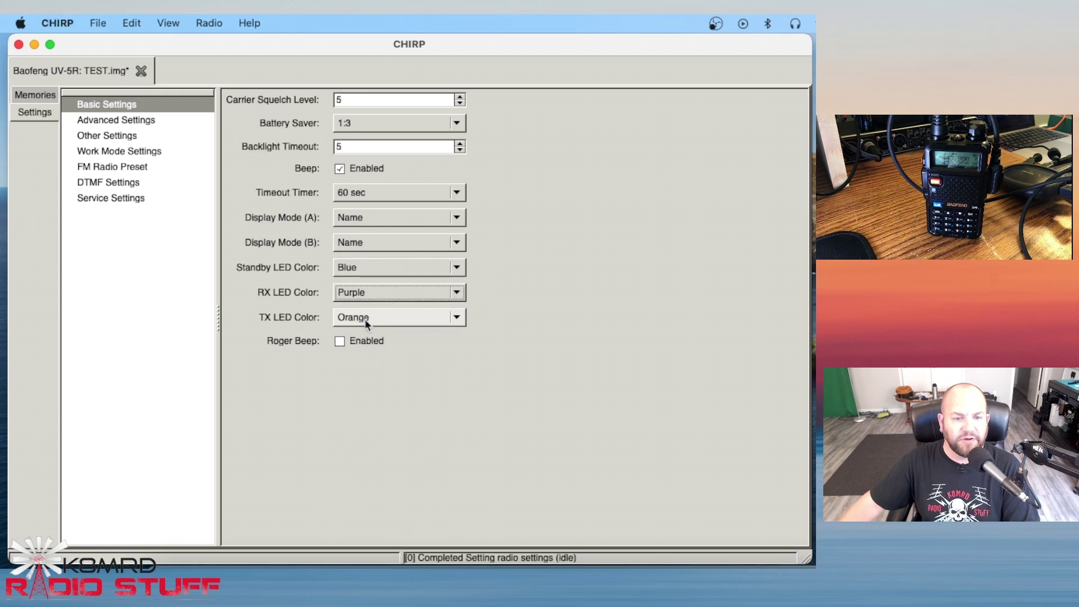
pyautogui.click(365, 318)
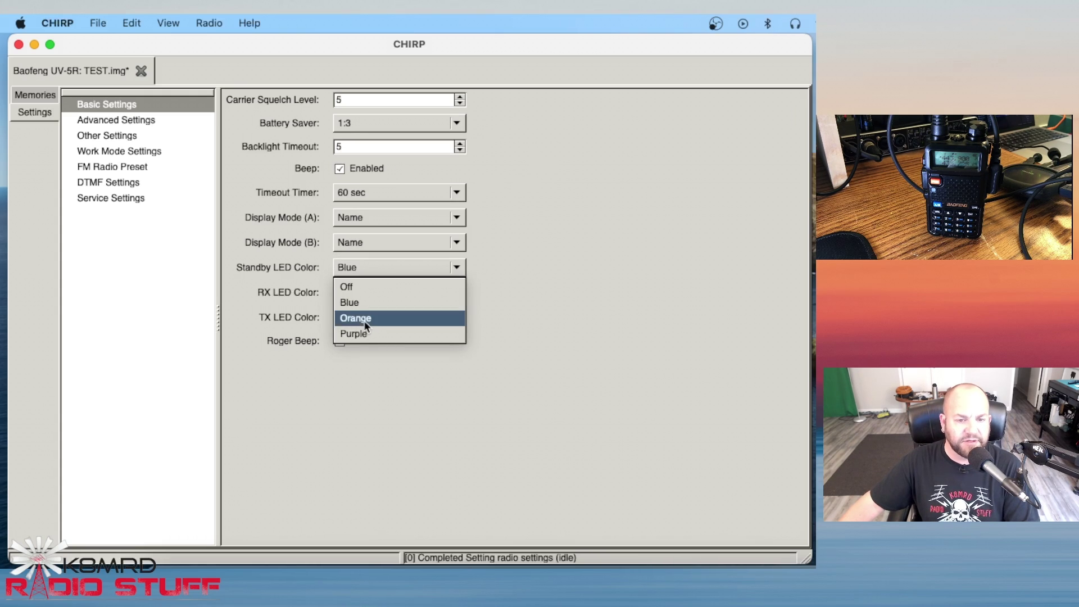
pyautogui.click(366, 320)
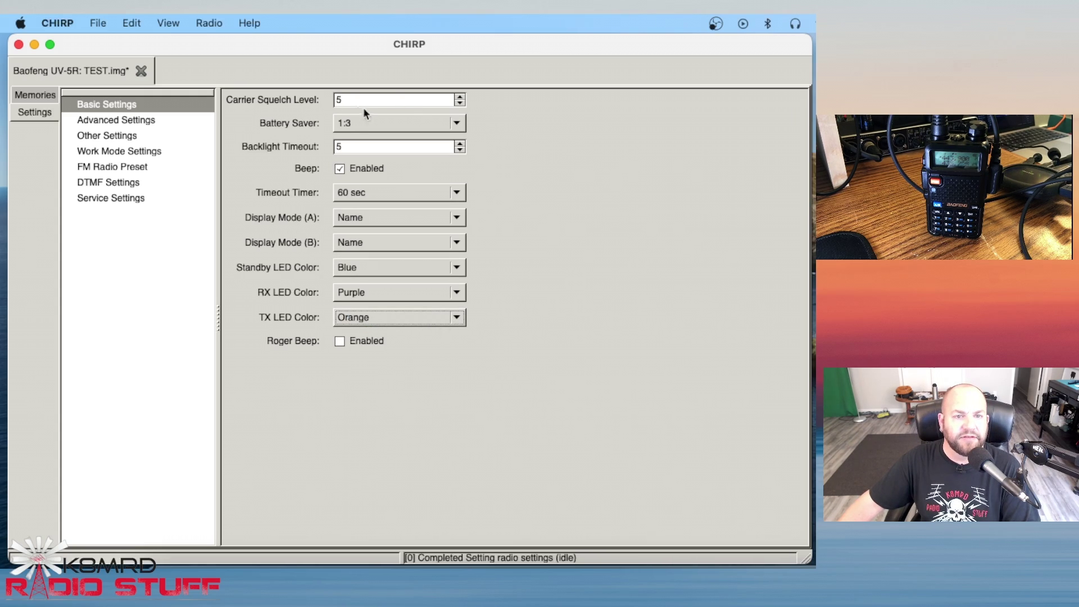
# - Set the carrier squelch level to 5 and the backlight timeout to 10
pyautogui.click(460, 97)
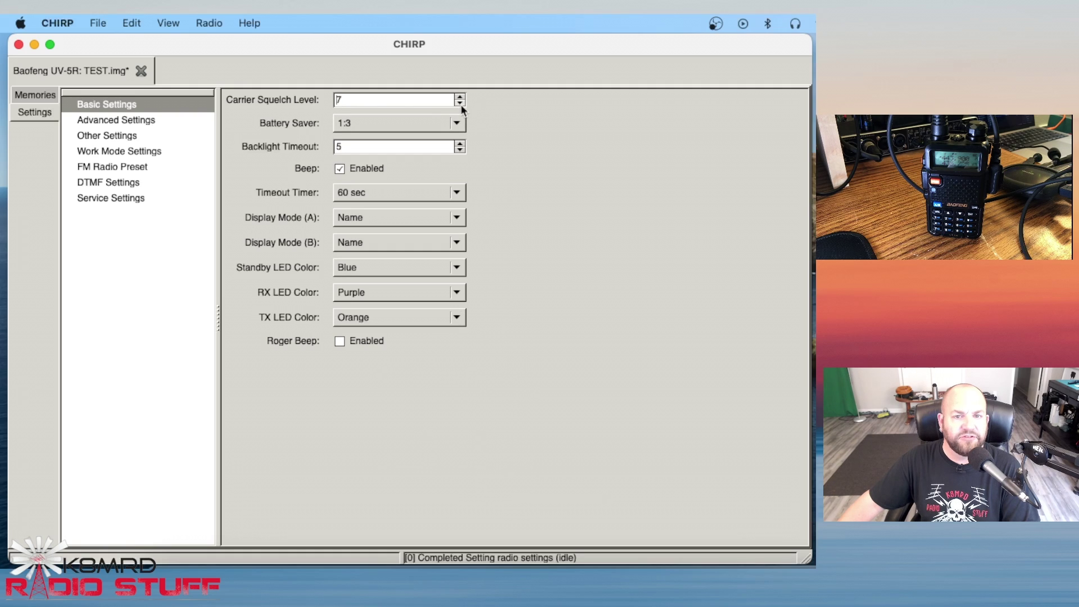
pyautogui.click(460, 104)
pyautogui.click(459, 144)
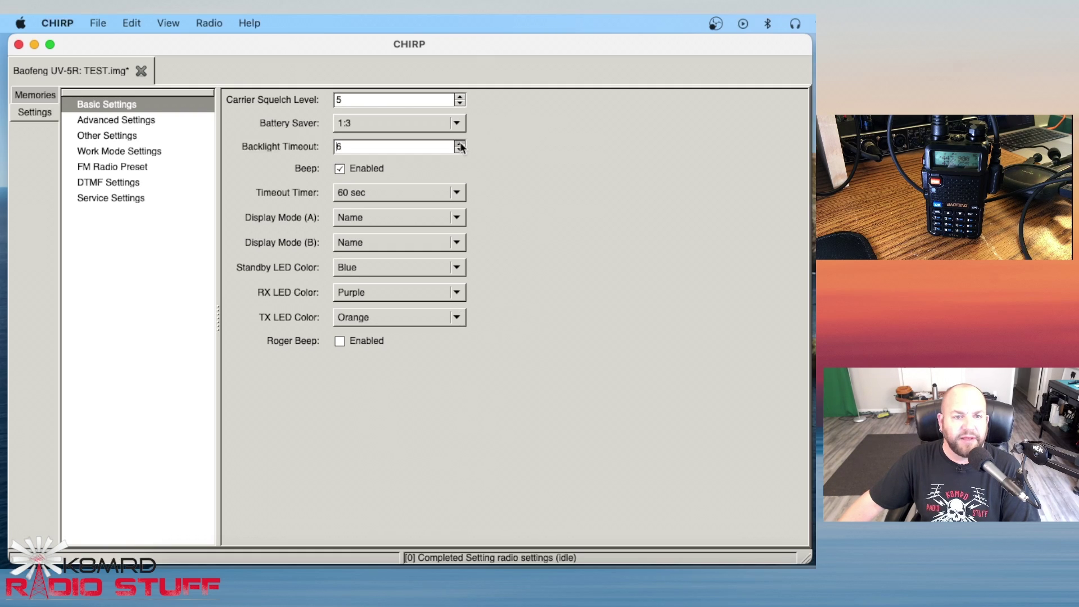
pyautogui.click(459, 143)
pyautogui.click(460, 144)
pyautogui.click(459, 144)
pyautogui.click(460, 144)
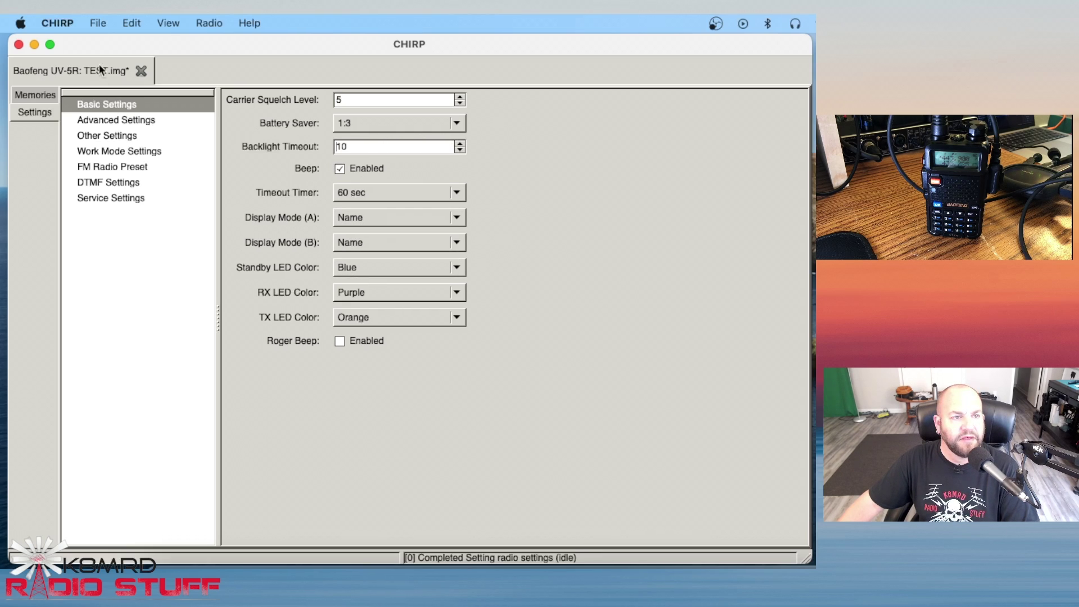
# - Save the changed settings to TEST.img and upload the image to the Baofeng UV-5R
pyautogui.click(98, 23)
pyautogui.click(105, 113)
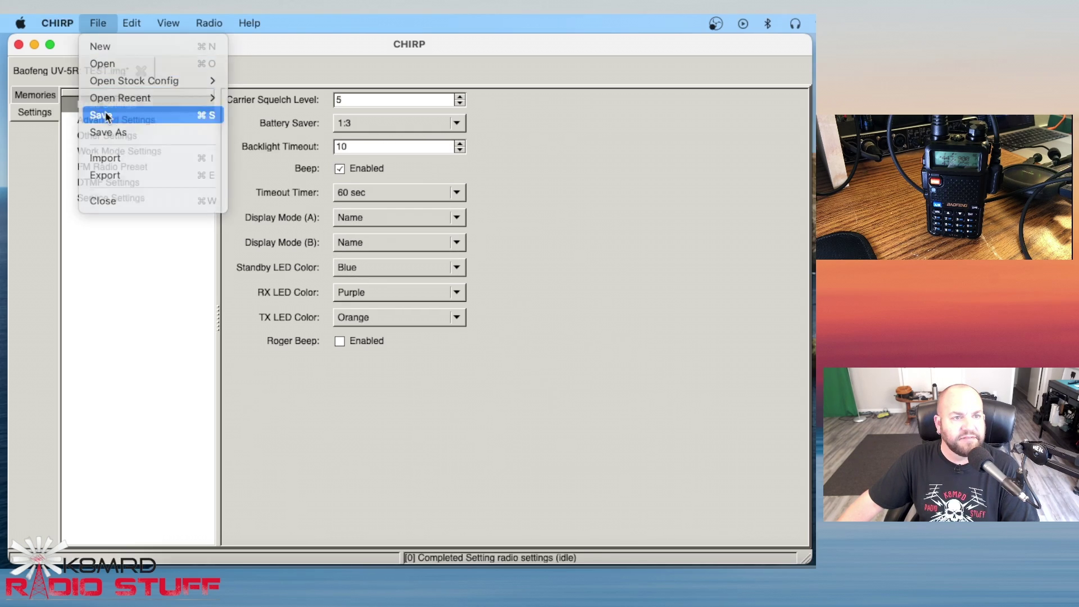
pyautogui.click(217, 23)
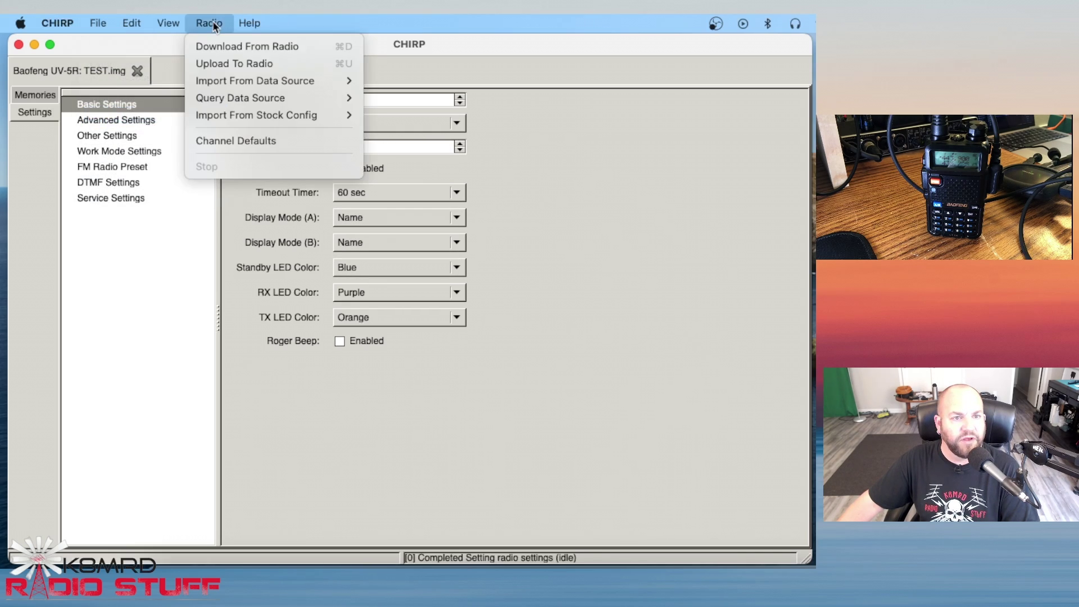
pyautogui.click(227, 64)
pyautogui.click(476, 342)
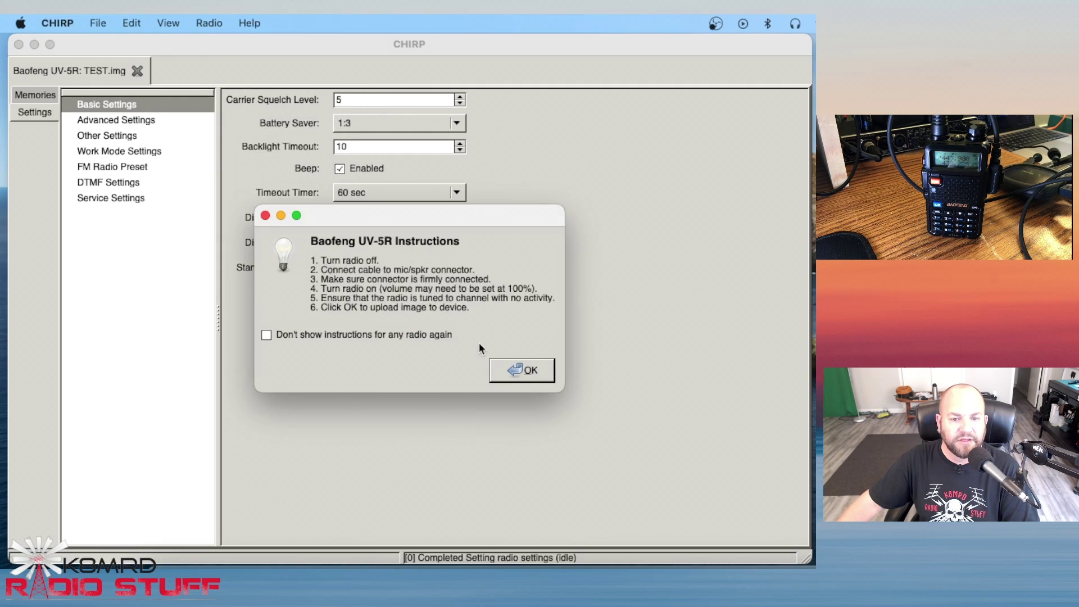
pyautogui.click(515, 368)
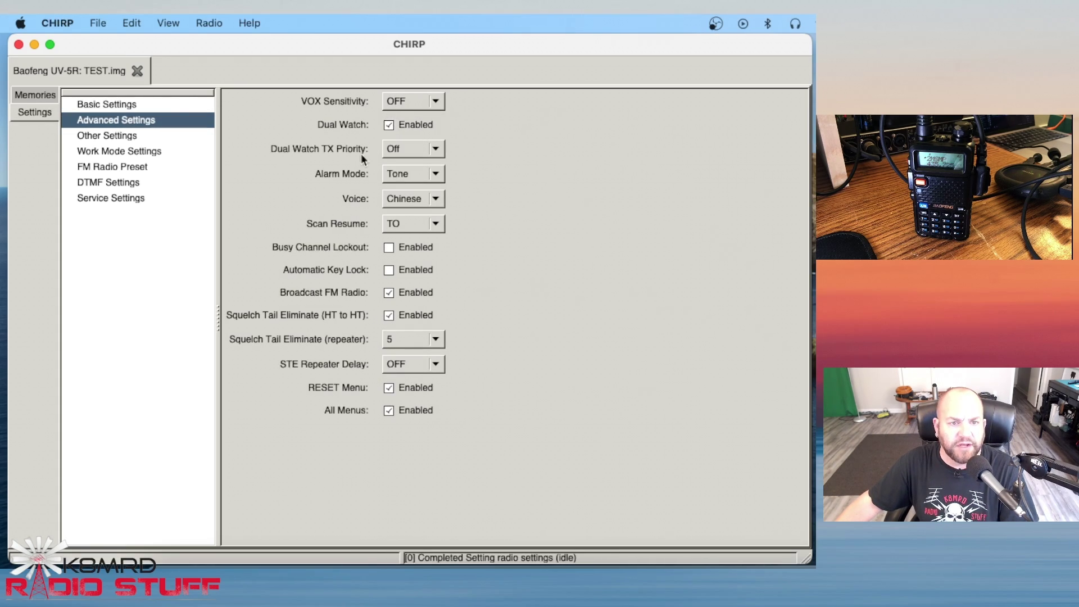
# - Try A for Dual Watch TX Priority in Advanced Settings and return it to Off
pyautogui.click(434, 149)
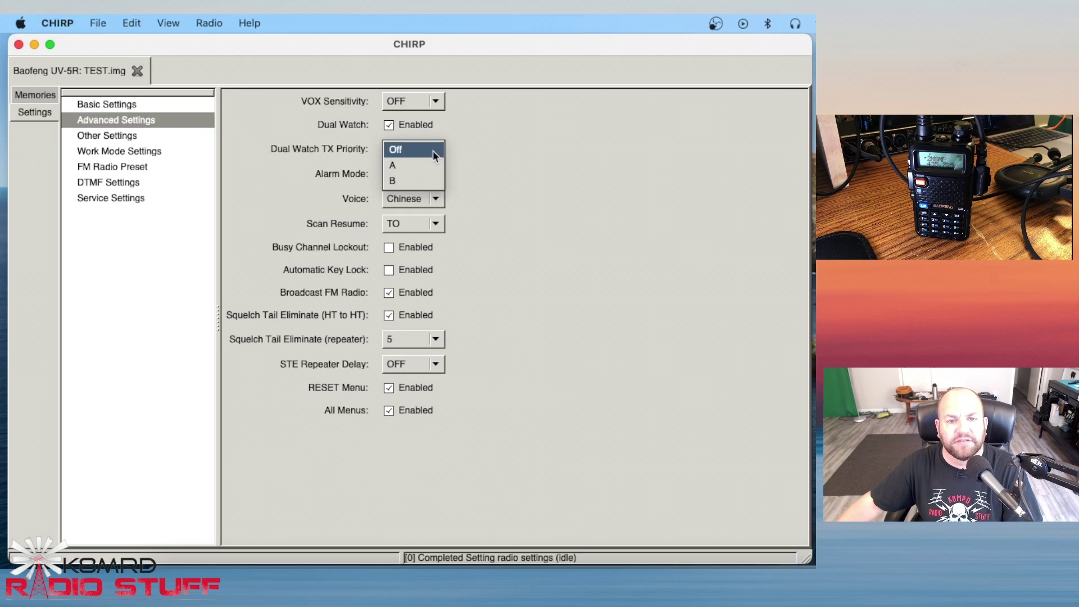
pyautogui.click(434, 150)
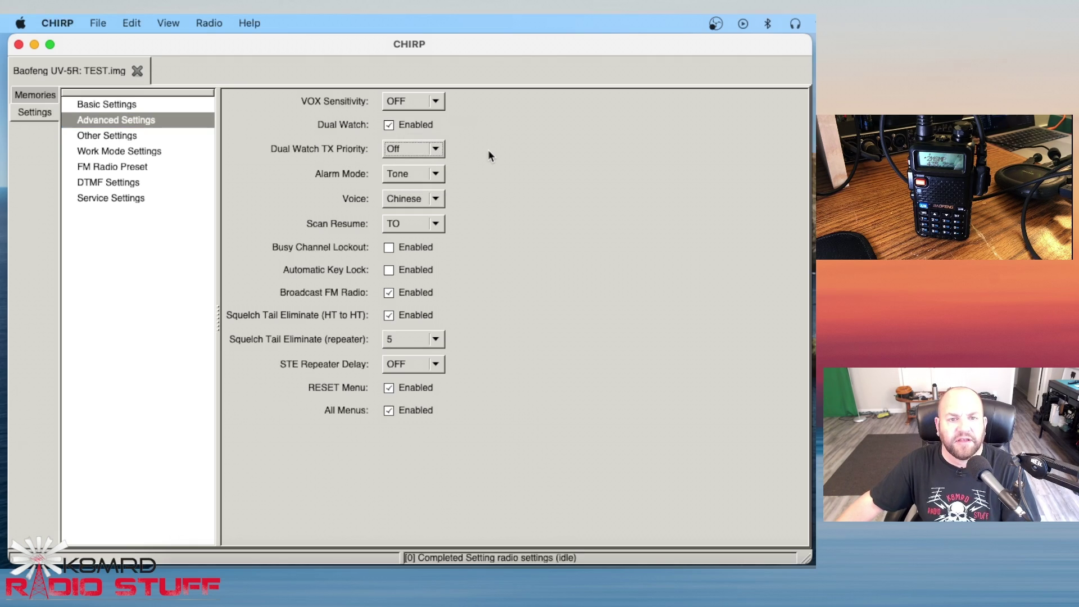
pyautogui.click(442, 150)
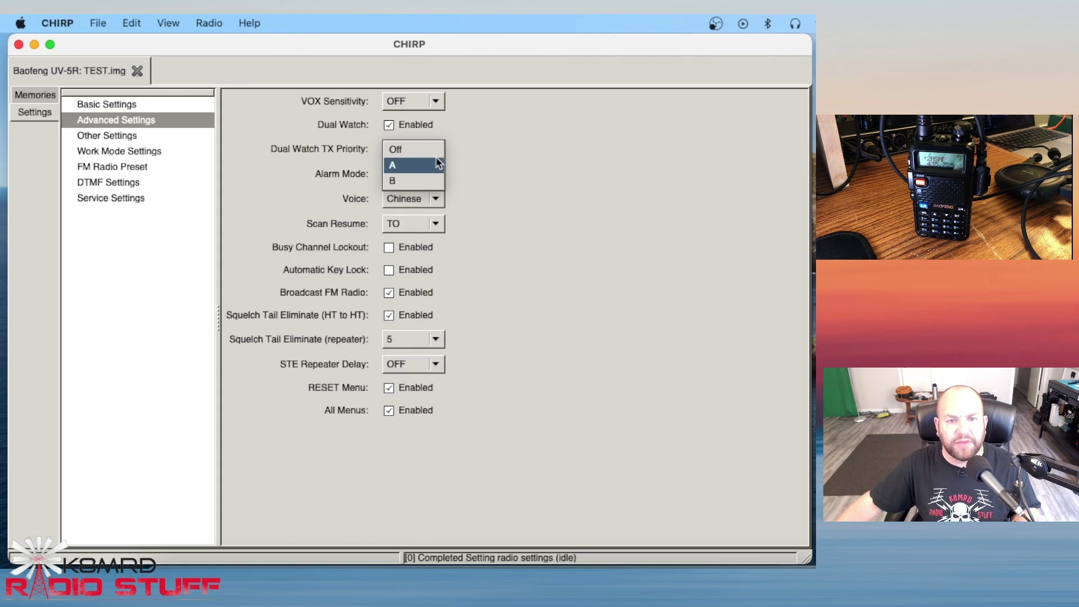
pyautogui.click(437, 164)
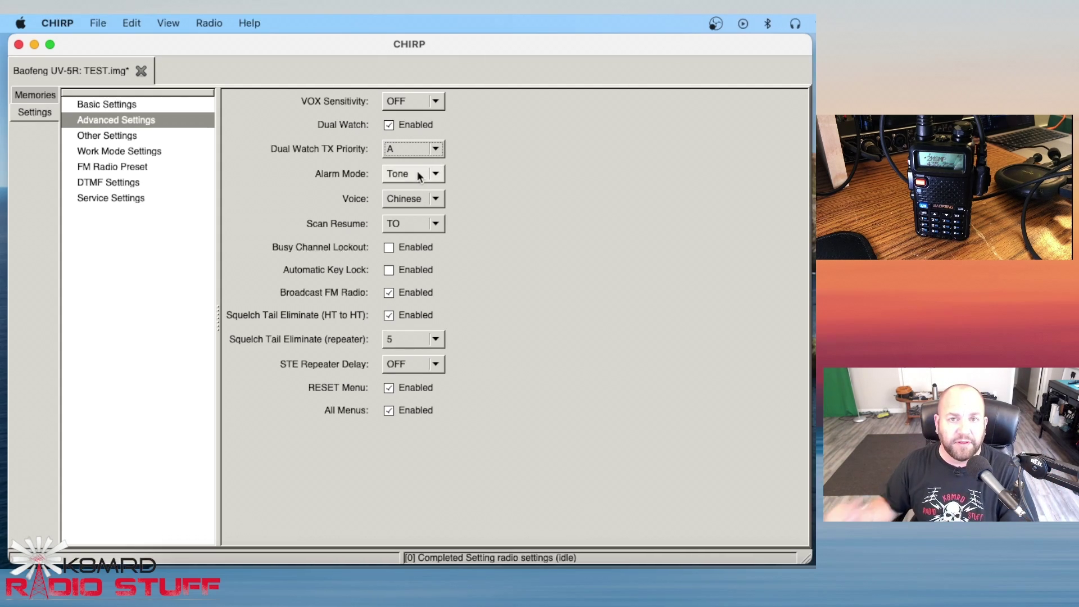
pyautogui.click(438, 147)
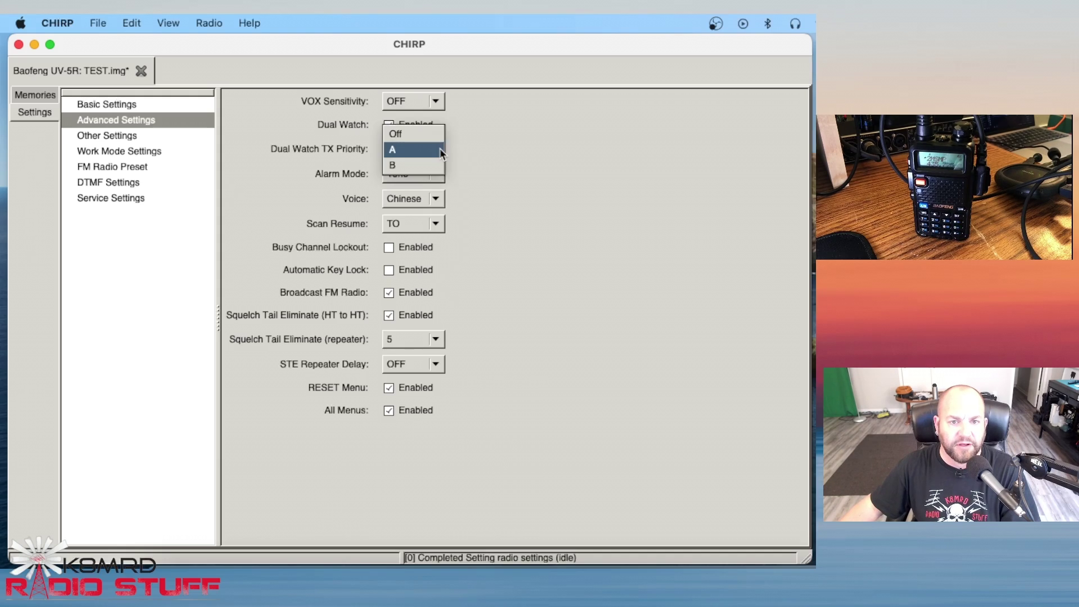
pyautogui.click(431, 141)
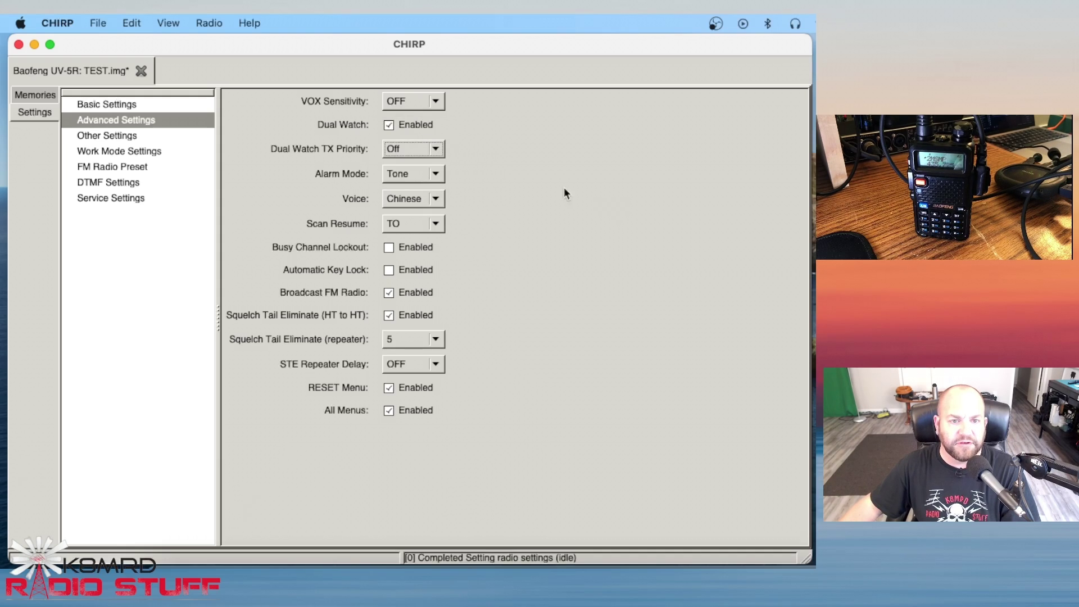
# - Set Voice to English and enable Busy Channel Lockout in Advanced Settings
pyautogui.click(437, 198)
pyautogui.click(420, 185)
pyautogui.click(439, 201)
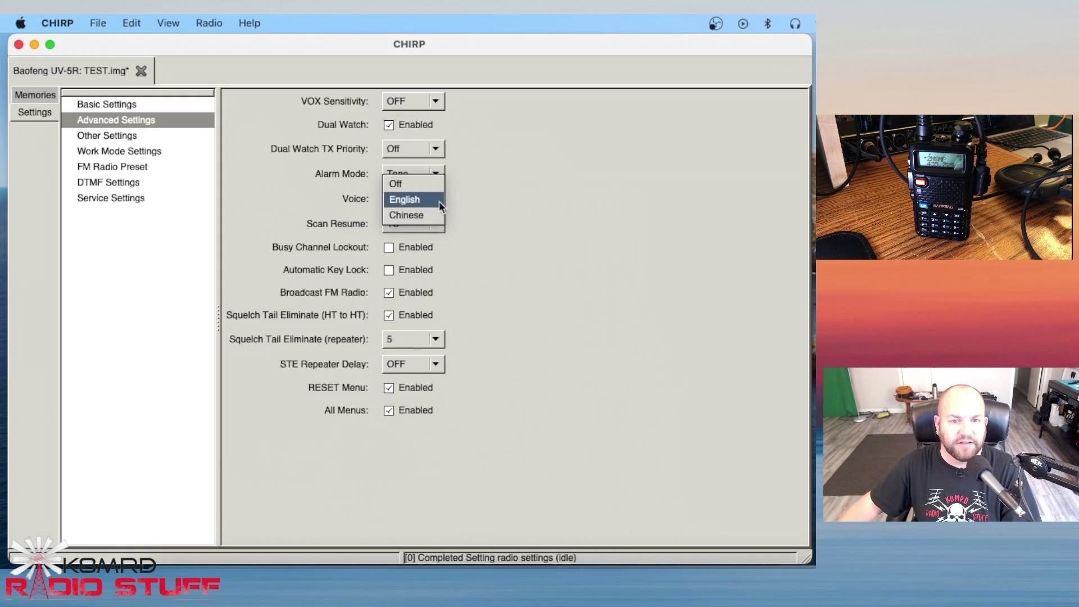
pyautogui.click(422, 181)
pyautogui.click(426, 200)
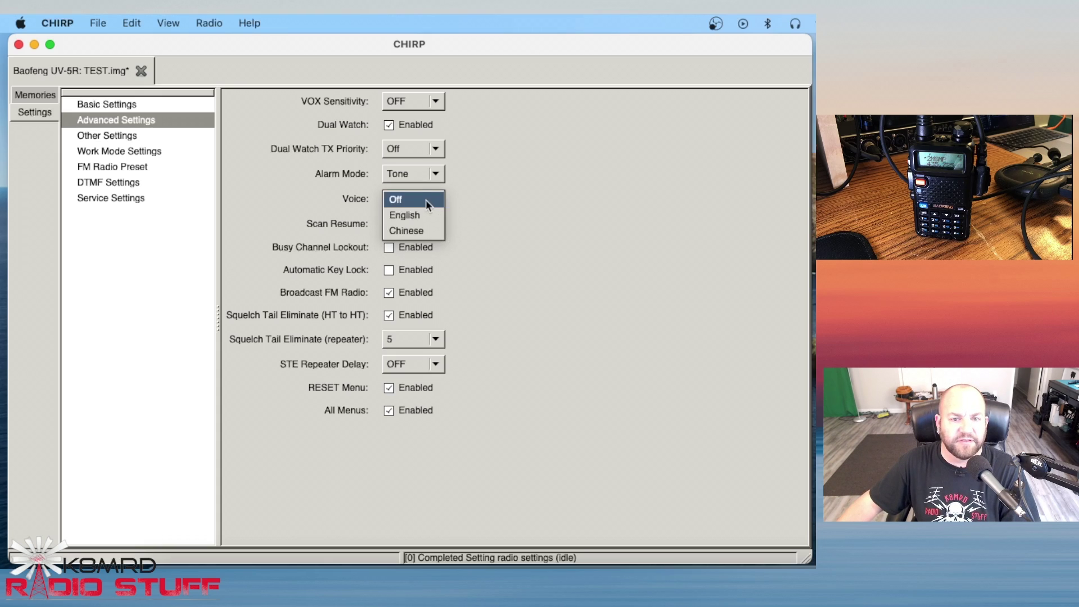
pyautogui.click(417, 214)
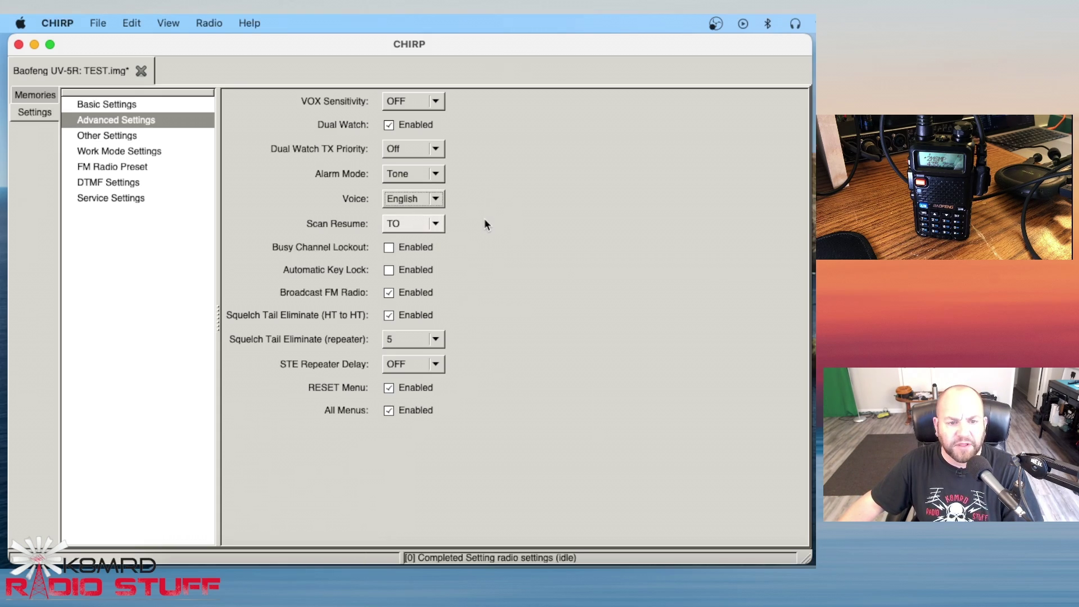
pyautogui.click(388, 247)
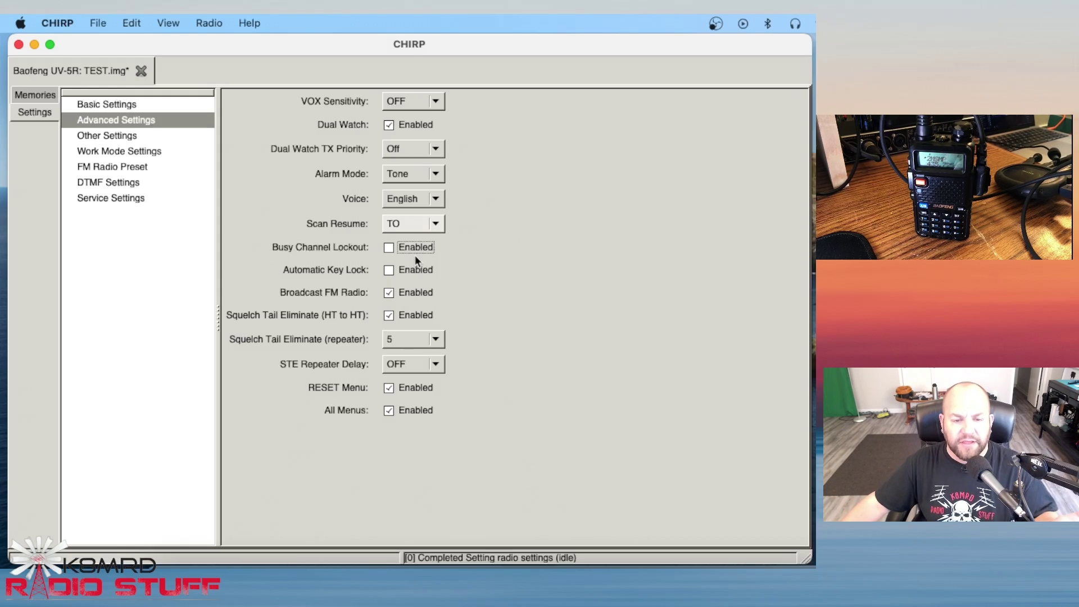
pyautogui.click(390, 247)
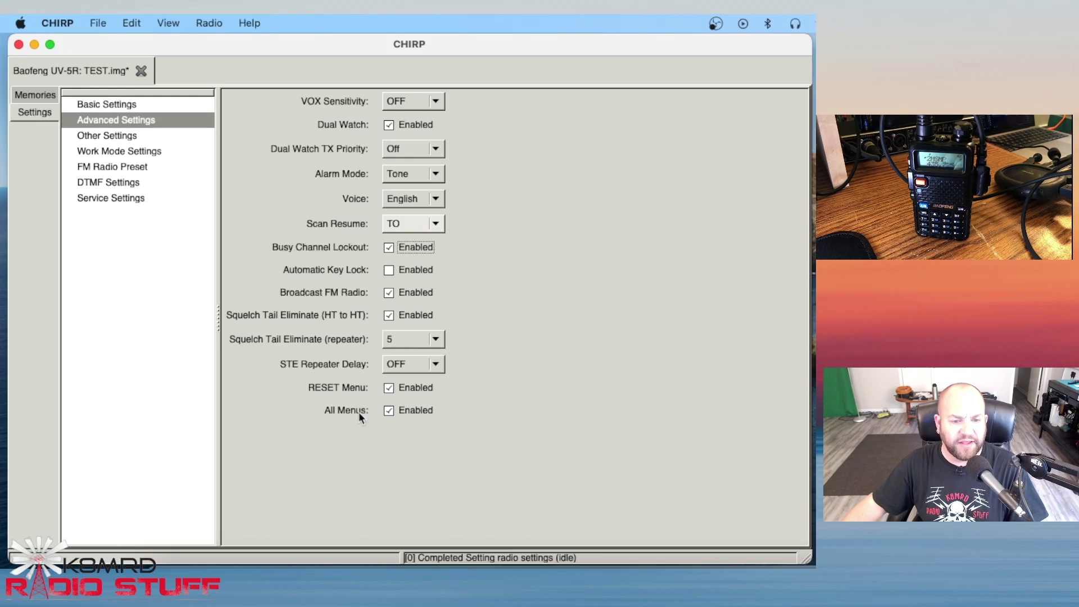
# - Check the power-on messages in Other Settings, and set MR A Channel to 2 in Work Mode Settings
pyautogui.click(136, 139)
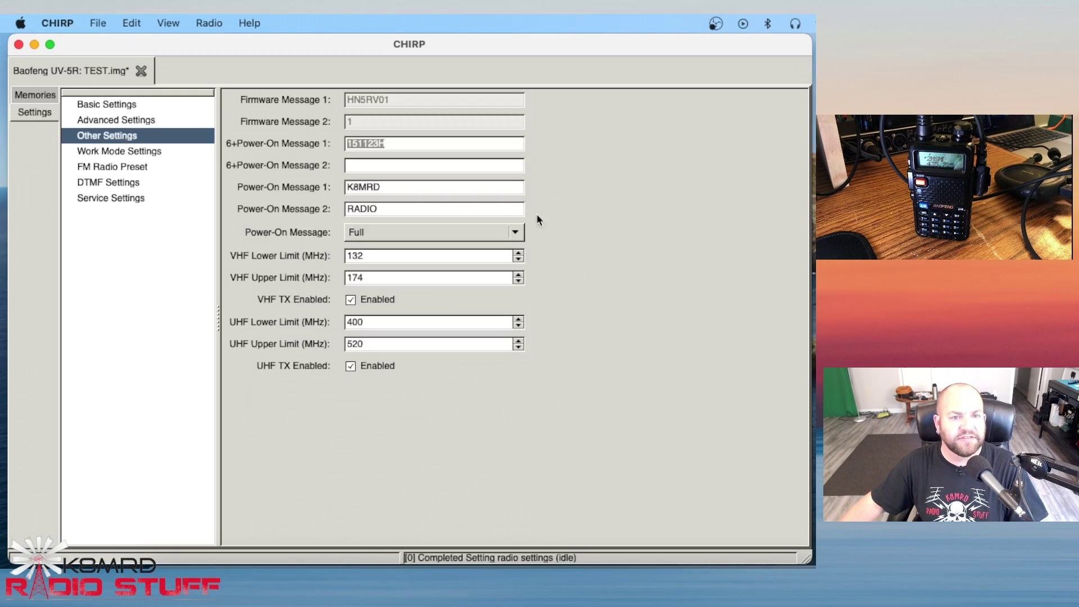
pyautogui.click(435, 189)
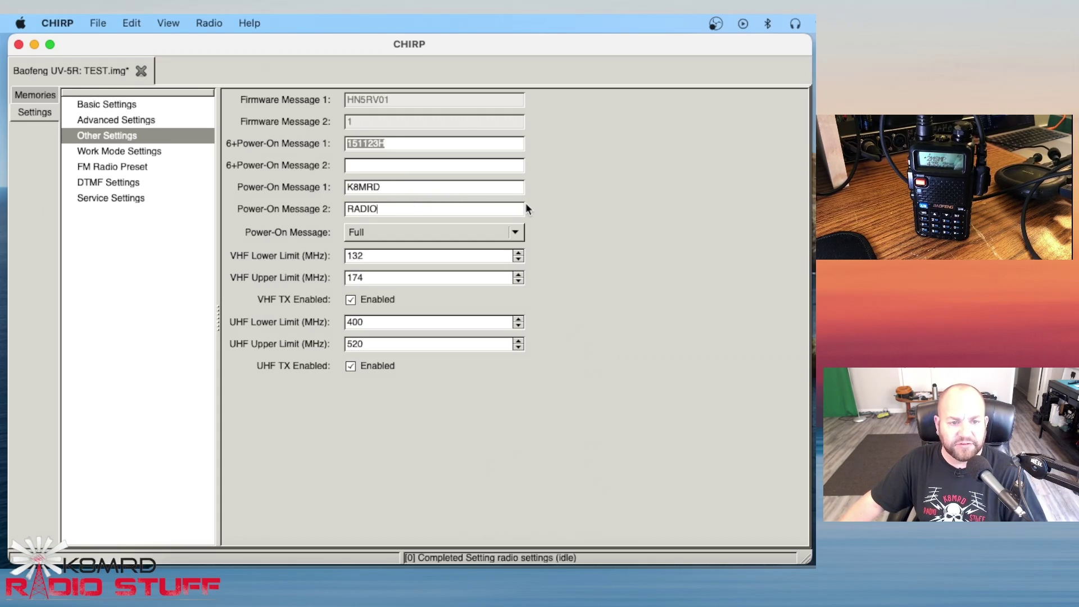
pyautogui.click(130, 151)
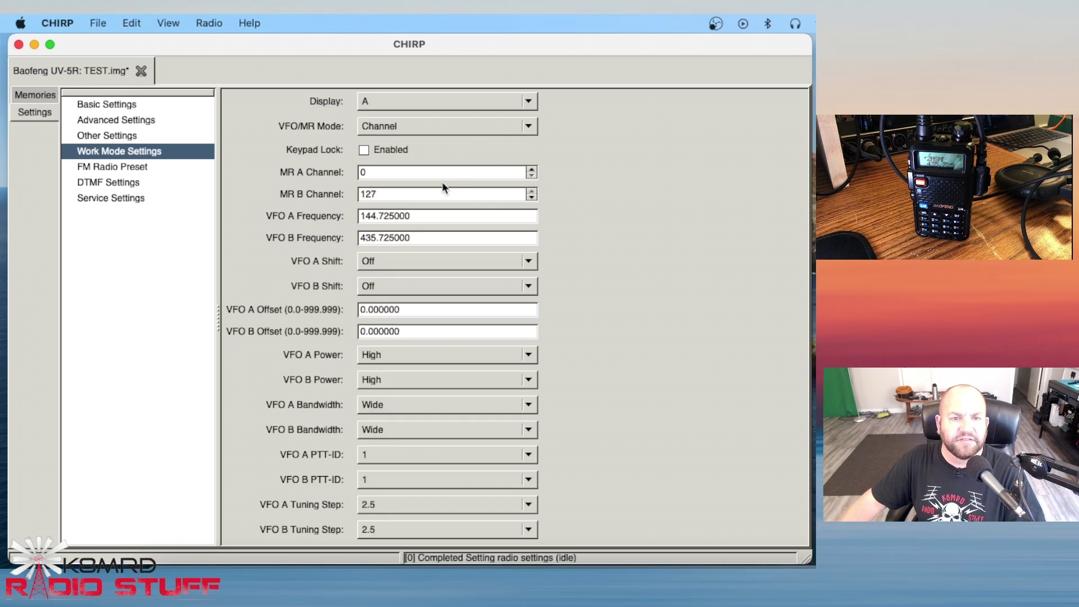
pyautogui.click(378, 172)
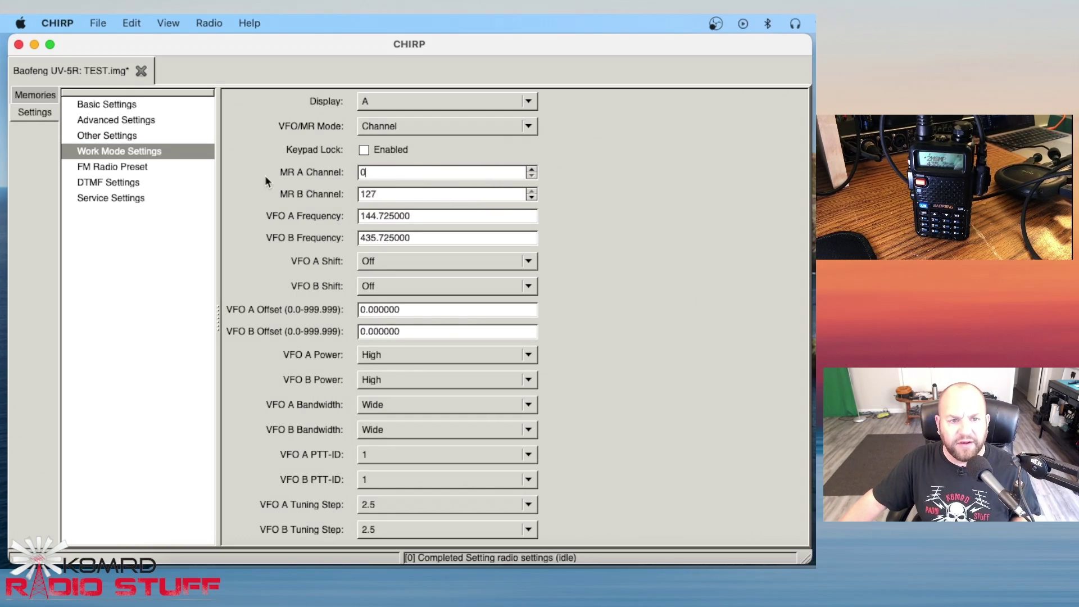
pyautogui.click(531, 169)
pyautogui.click(532, 169)
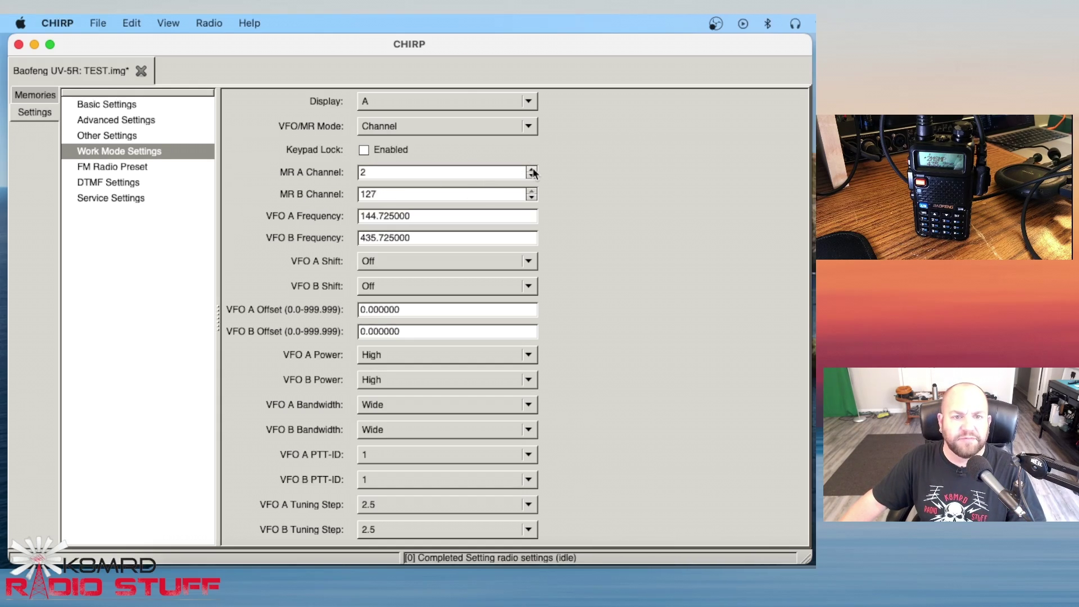
# - Set MR B Channel to 4 in Work Mode Settings
pyautogui.click(477, 194)
pyautogui.press('BackSpace')
pyautogui.press('BackSpace')
pyautogui.press('BackSpace')
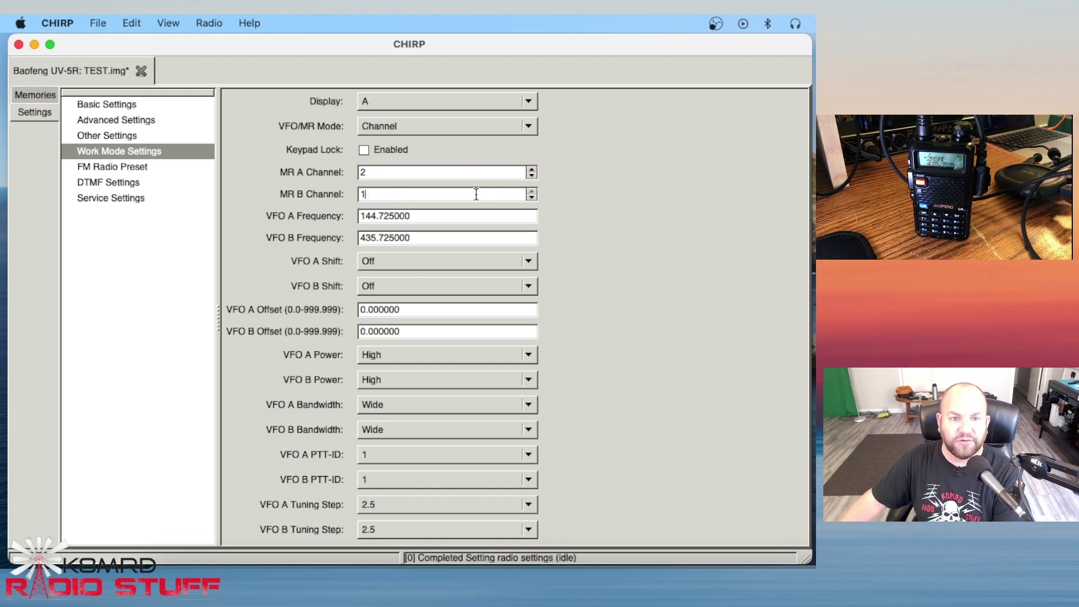
pyautogui.click(531, 192)
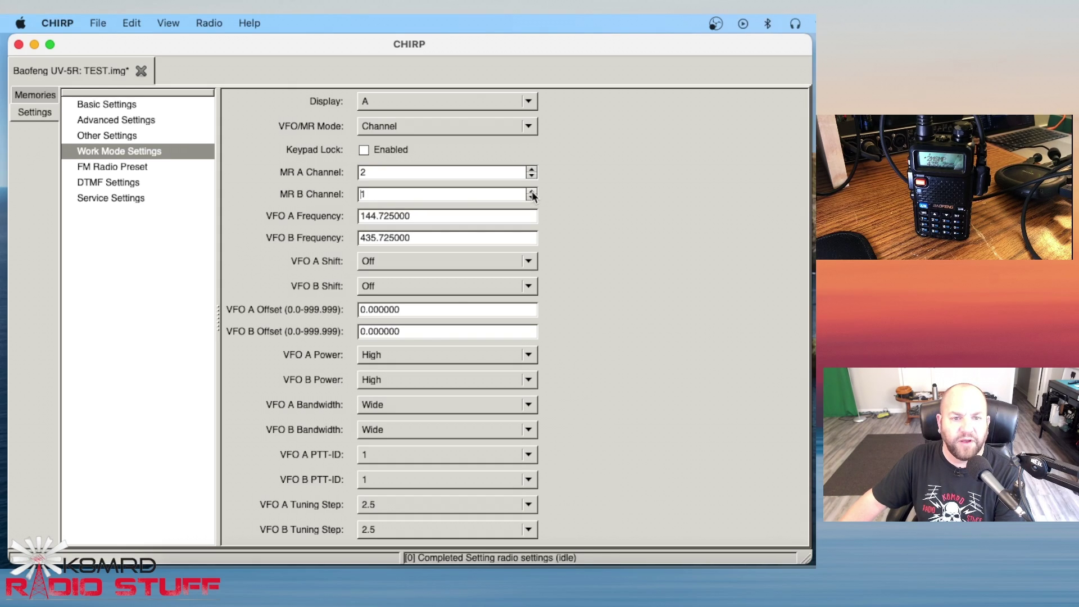
pyautogui.click(531, 191)
pyautogui.click(531, 191)
pyautogui.click(531, 191)
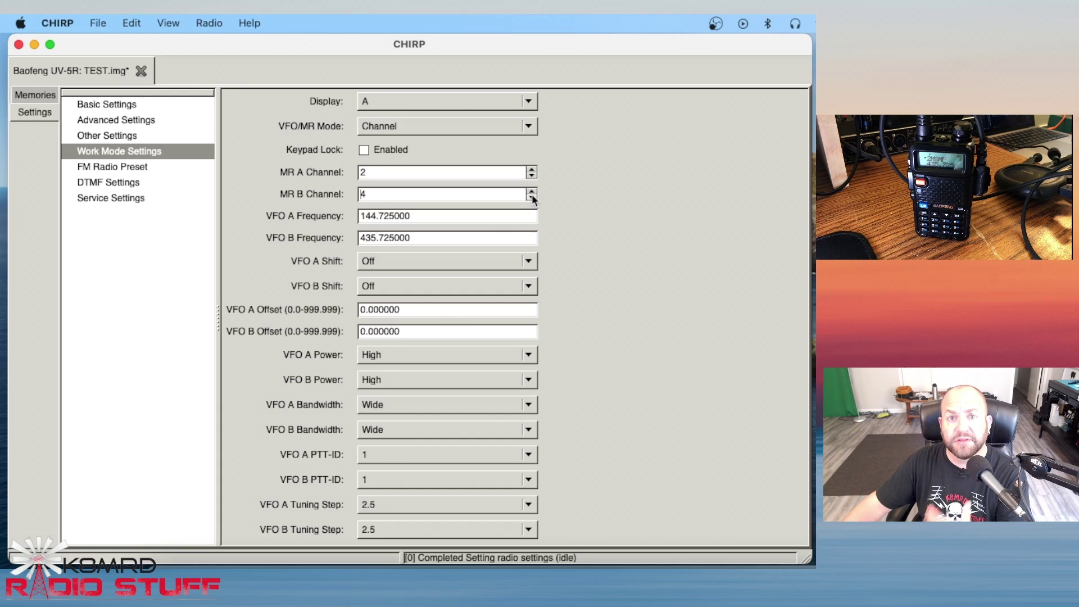
# - Replace the VFO A Frequency with 146.520 in Work Mode Settings
pyautogui.tripleClick(440, 215)
pyautogui.press('BackSpace')
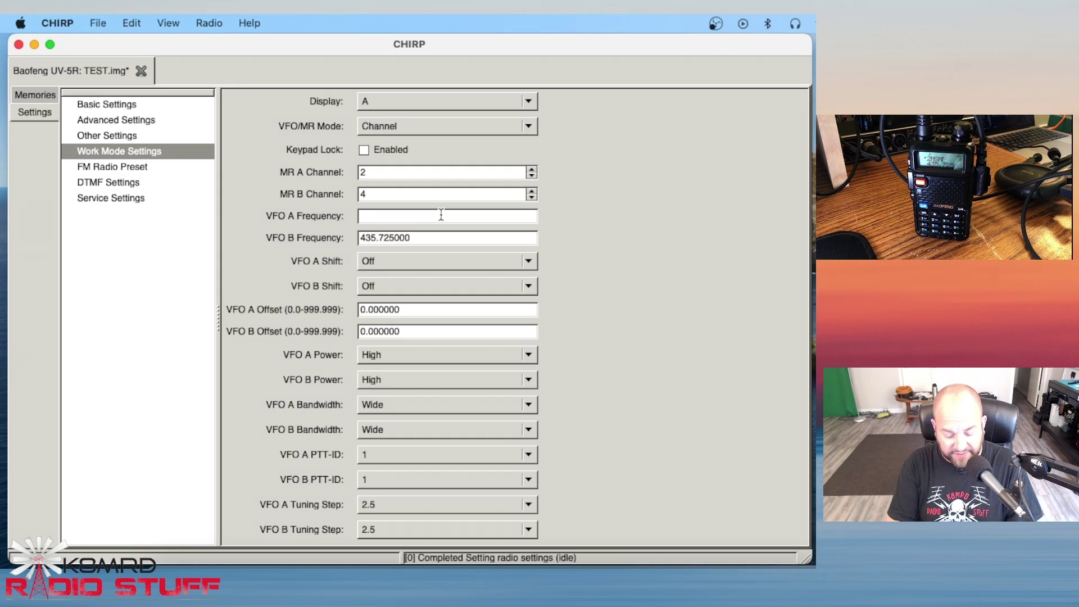
pyautogui.write('145')
pyautogui.press('BackSpace')
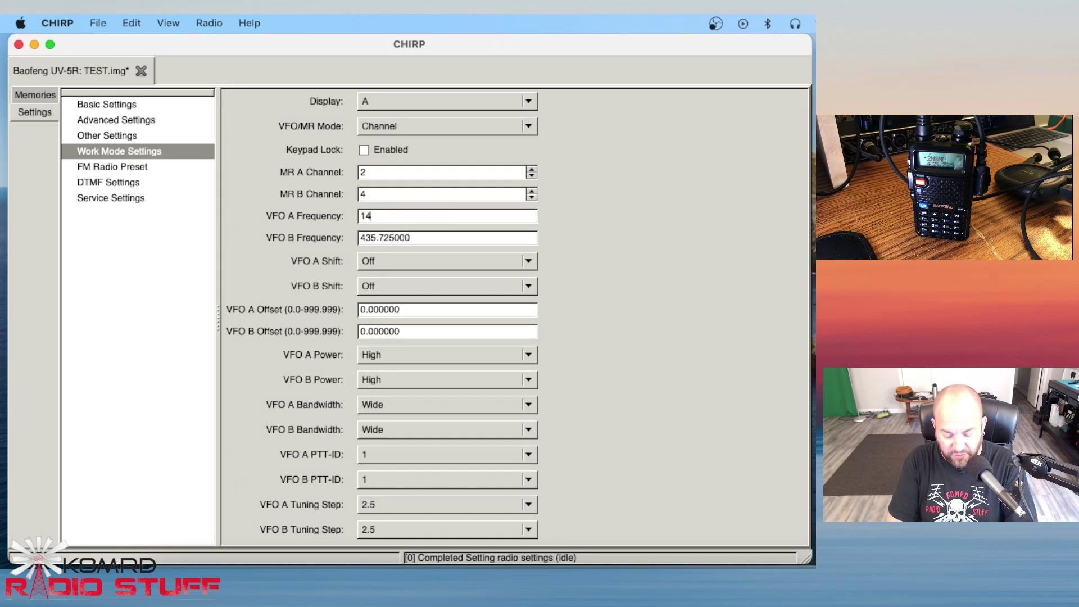
pyautogui.write('6.520')
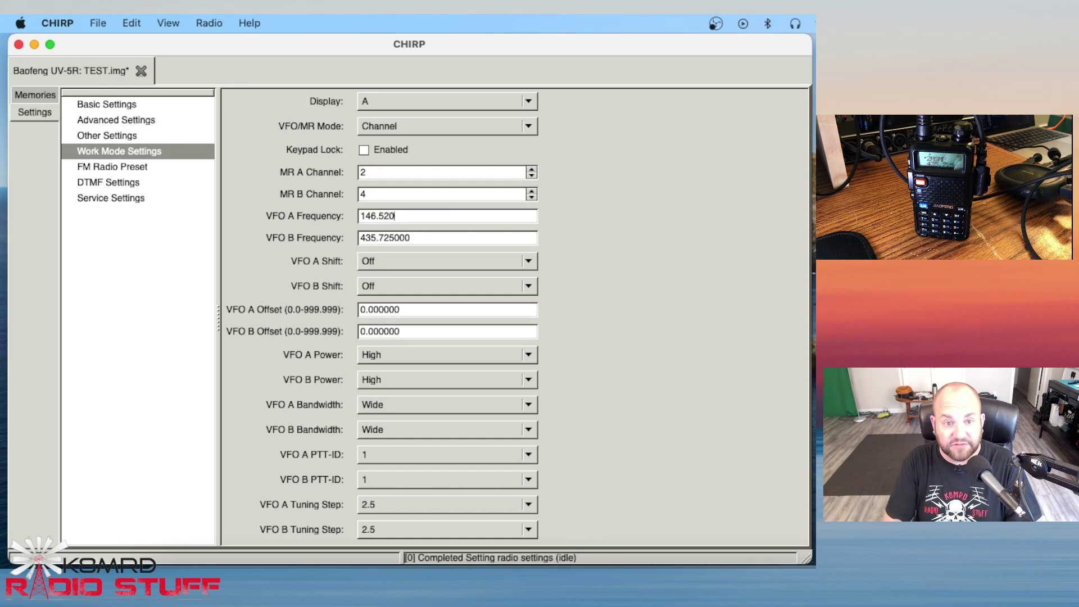
# - Replace the VFO B Frequency with 446.000 in Work Mode Settings
pyautogui.doubleClick(466, 239)
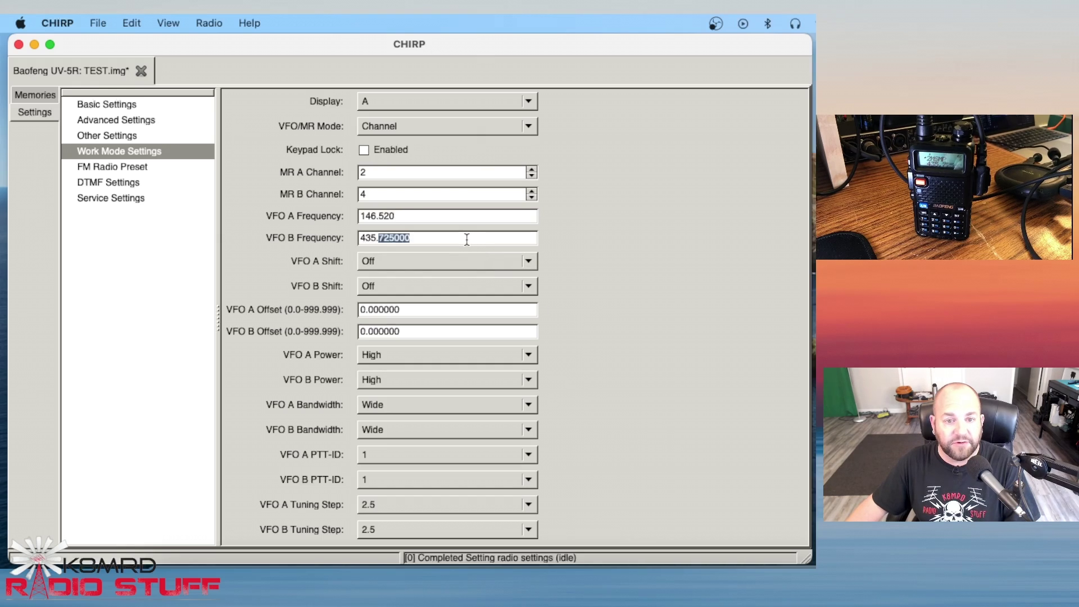
pyautogui.press('BackSpace')
pyautogui.press('BackSpace')
pyautogui.press('BackSpace')
pyautogui.press('BackSpace')
pyautogui.write('4')
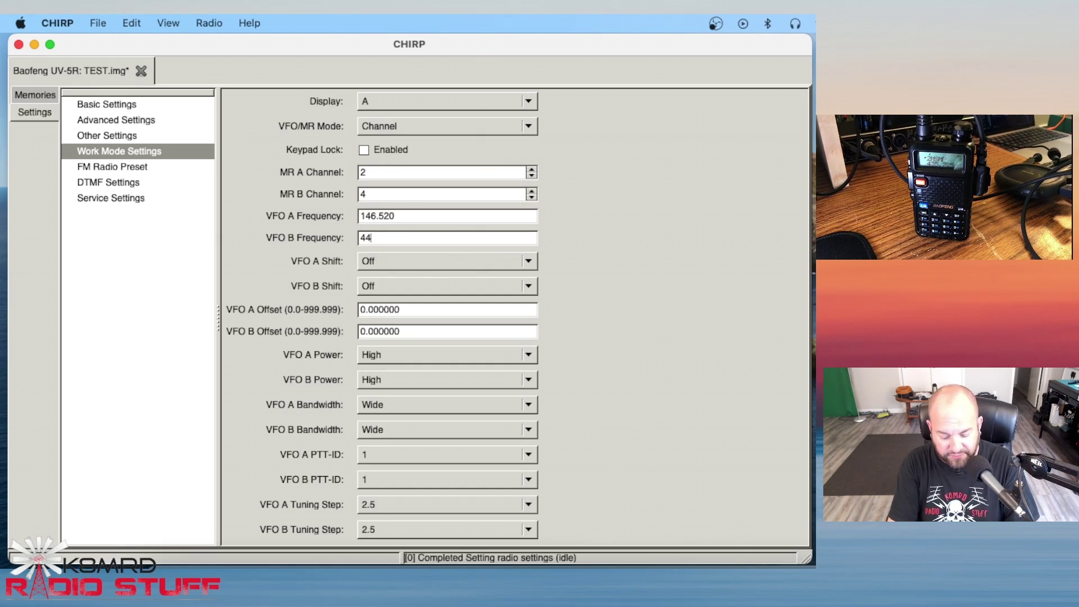
pyautogui.write('6.000')
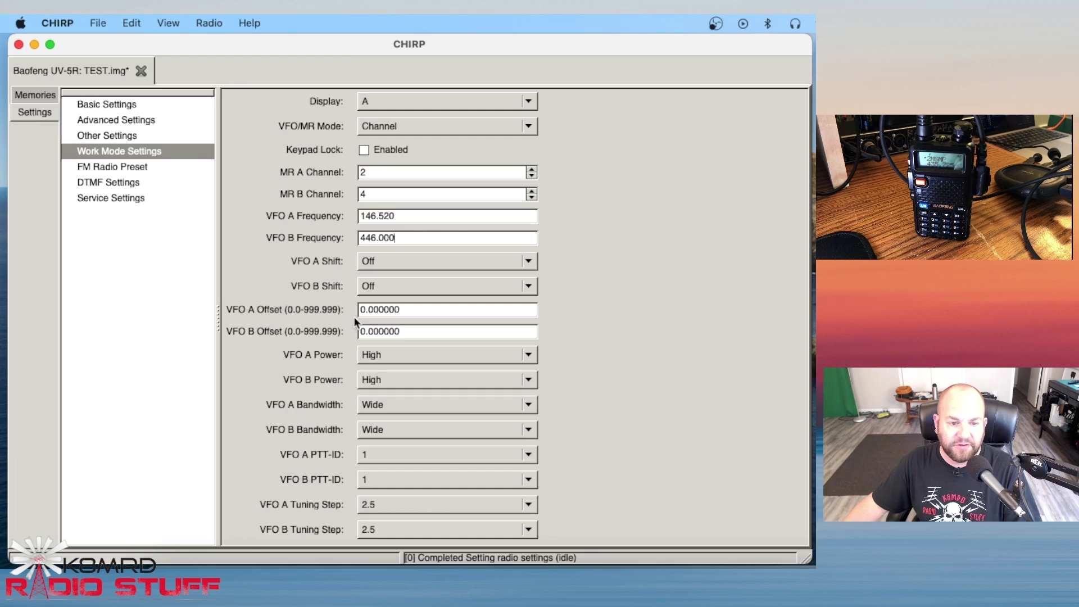
# - Check the power options for VFO A and VFO B, keeping both at High
pyautogui.click(531, 356)
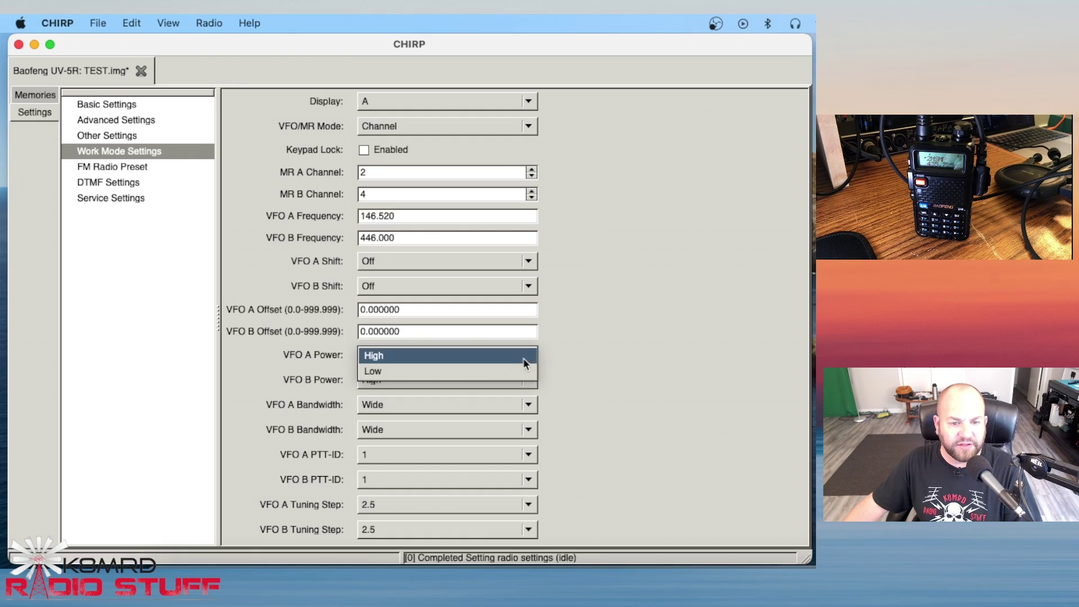
pyautogui.click(414, 359)
pyautogui.click(427, 380)
pyautogui.click(413, 381)
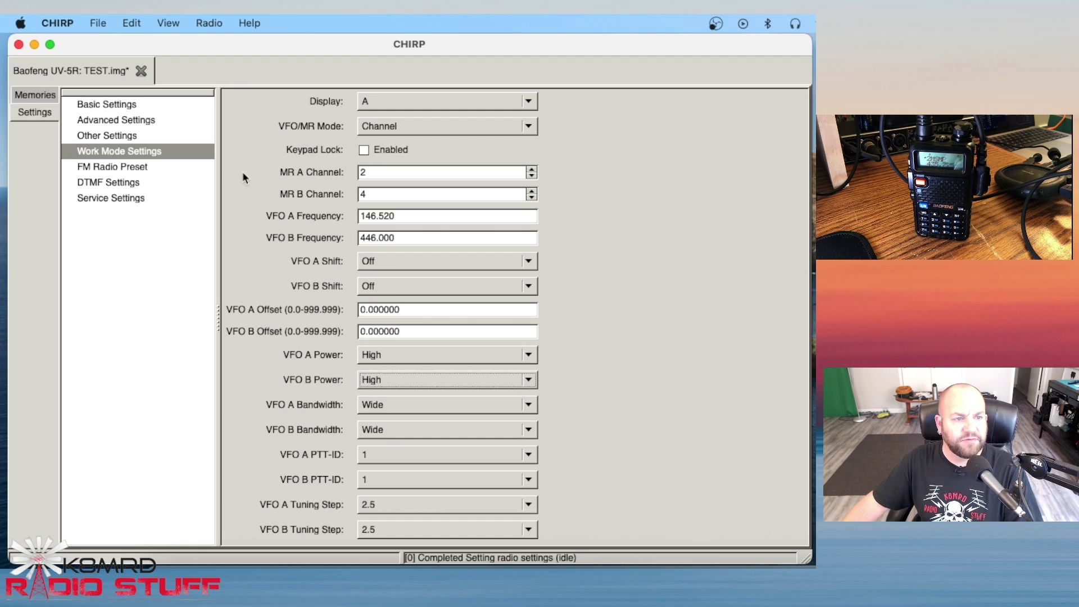
# - Set the FM Radio Preset to 106.9 MHz
pyautogui.click(197, 167)
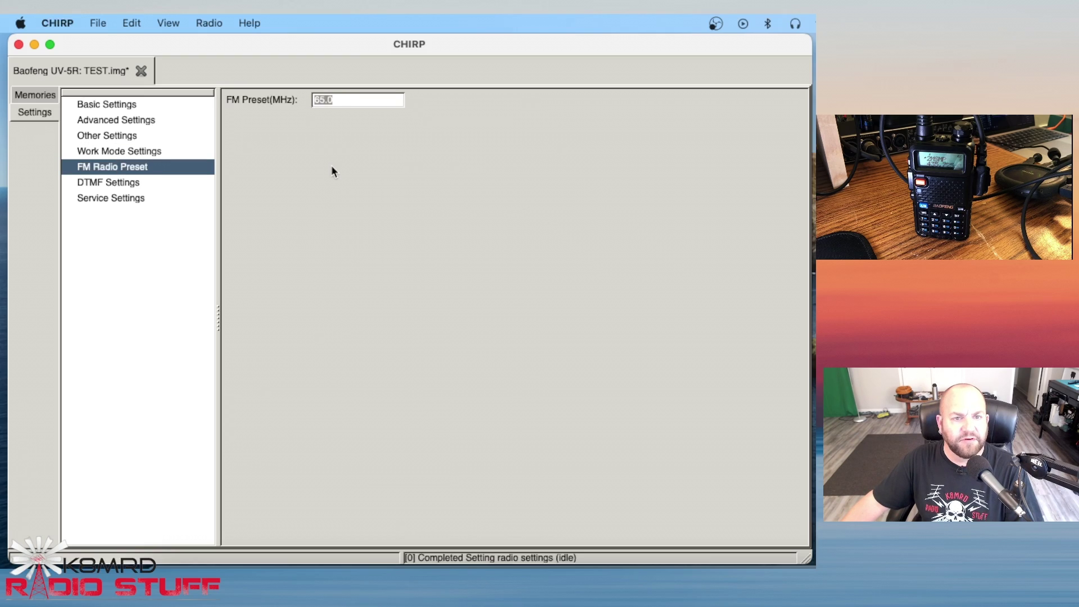
pyautogui.click(340, 99)
pyautogui.doubleClick(343, 99)
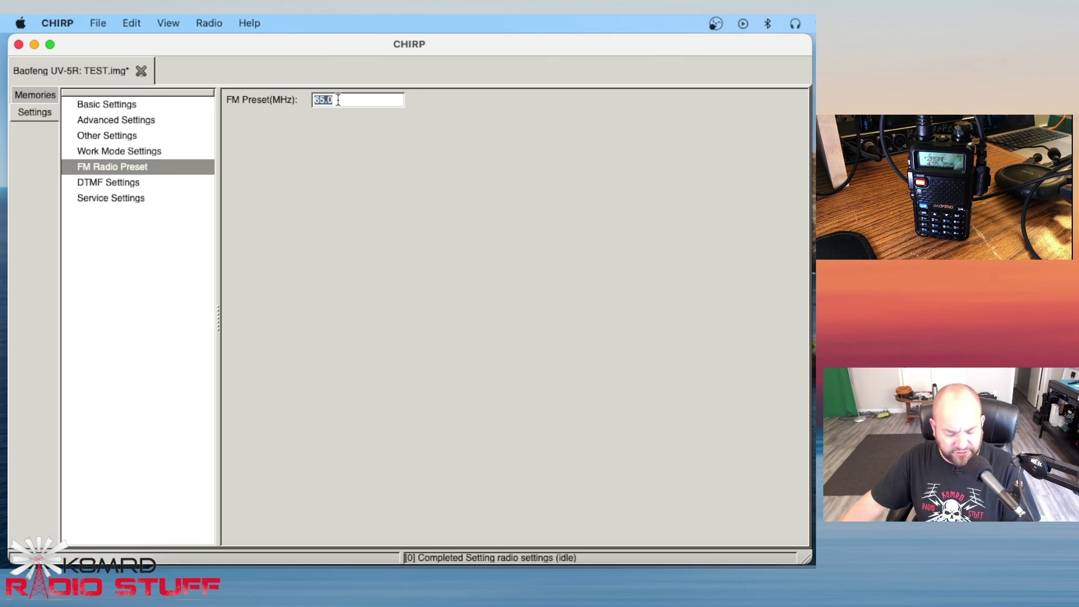
pyautogui.write('106')
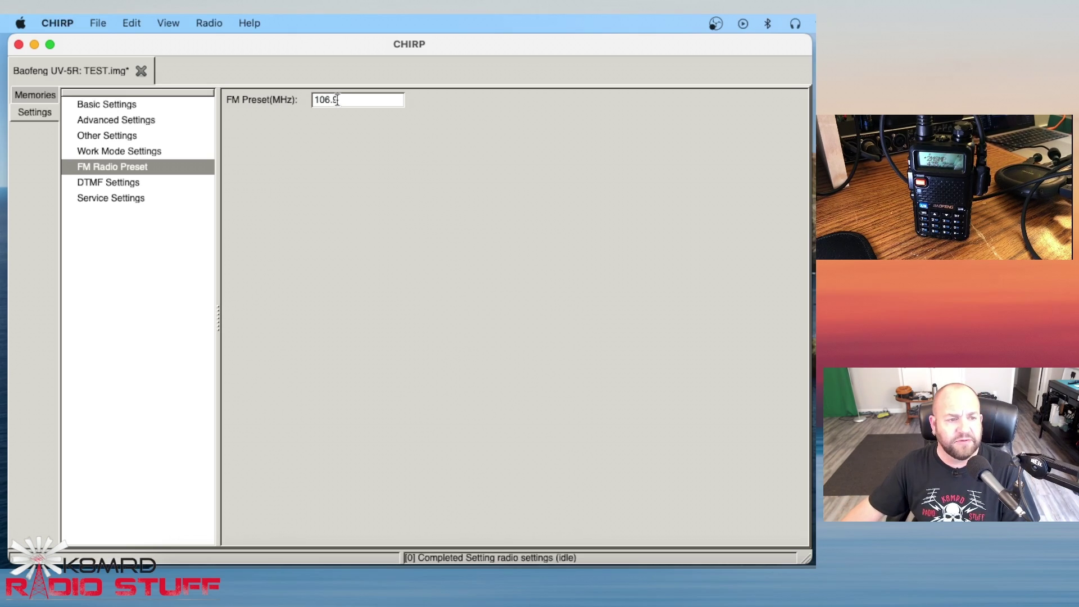
# - Review the PTT ID codes in DTMF Settings and the VHF and UHF squelch values in Service Settings
pyautogui.click(92, 184)
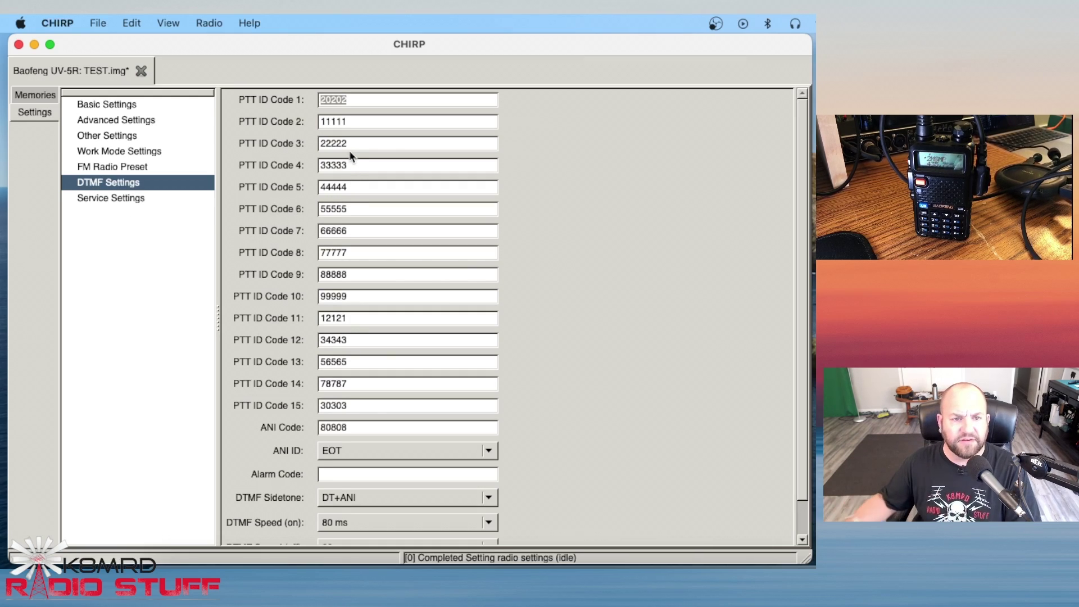
pyautogui.click(112, 199)
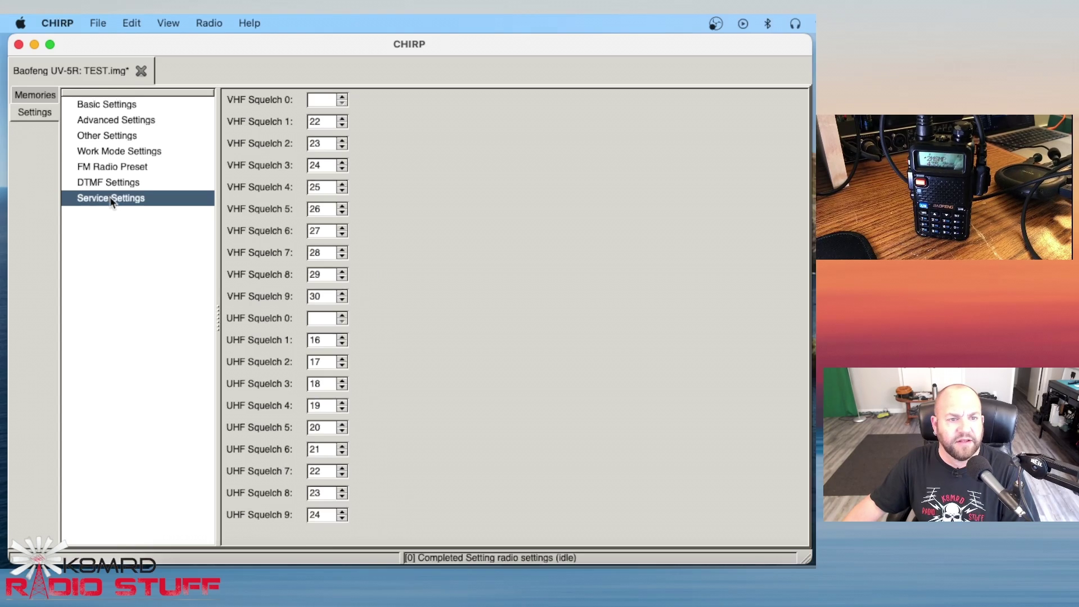
pyautogui.click(139, 182)
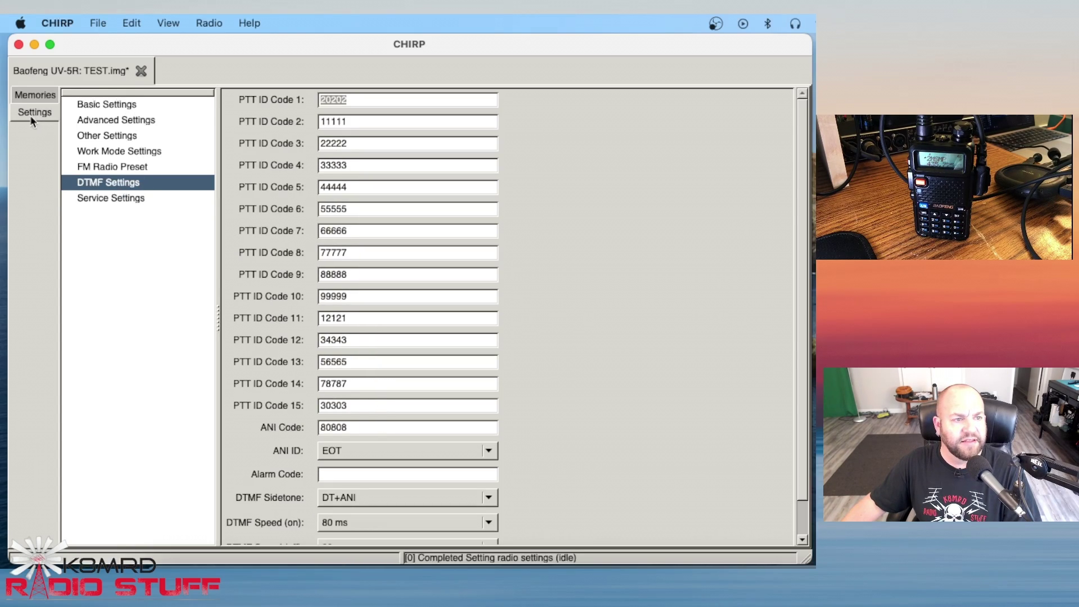
# - Return to the memory list, save the updated TEST.img, and upload it to the Baofeng UV-5R over the USB serial port
pyautogui.click(49, 97)
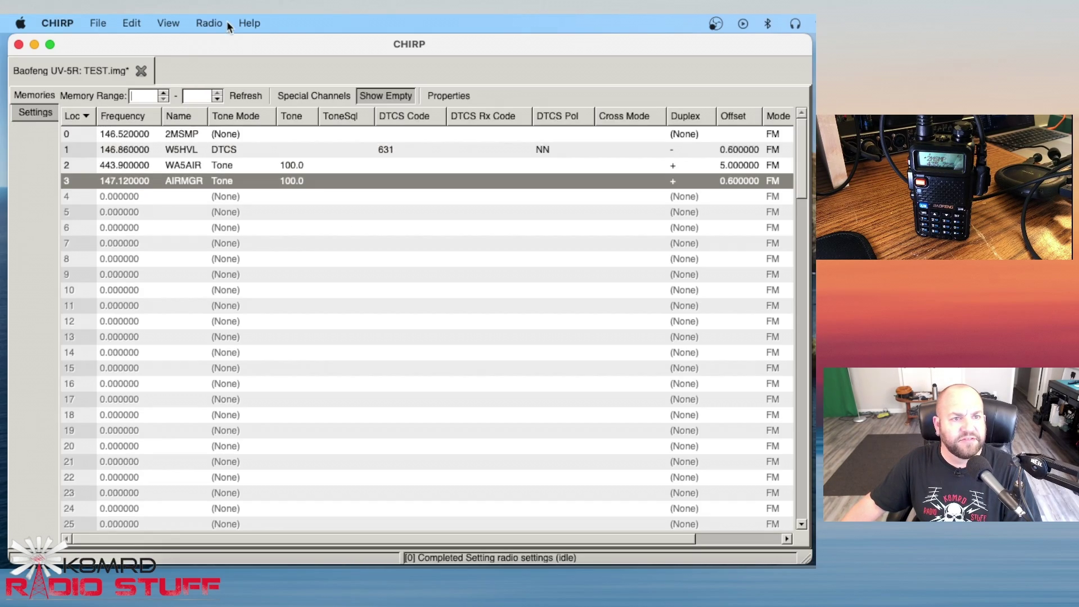
pyautogui.click(96, 23)
pyautogui.click(100, 113)
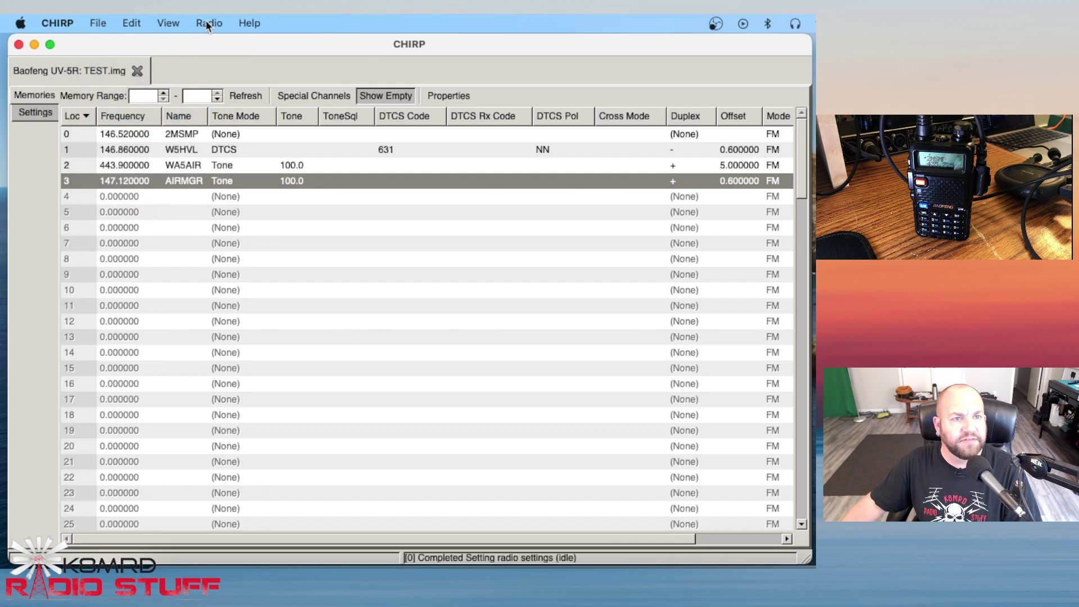
pyautogui.click(207, 24)
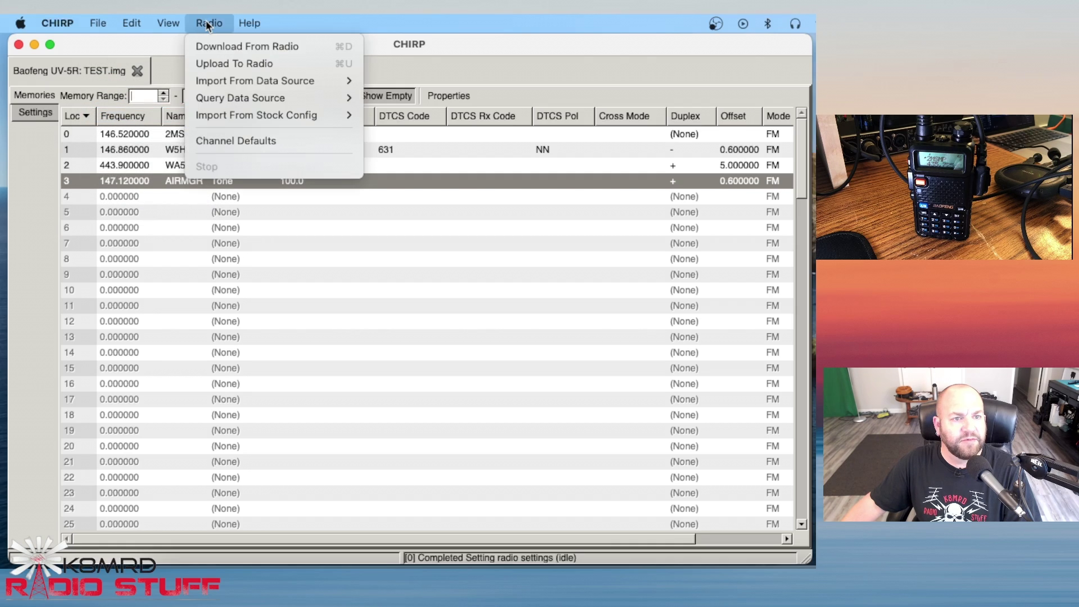
pyautogui.click(225, 63)
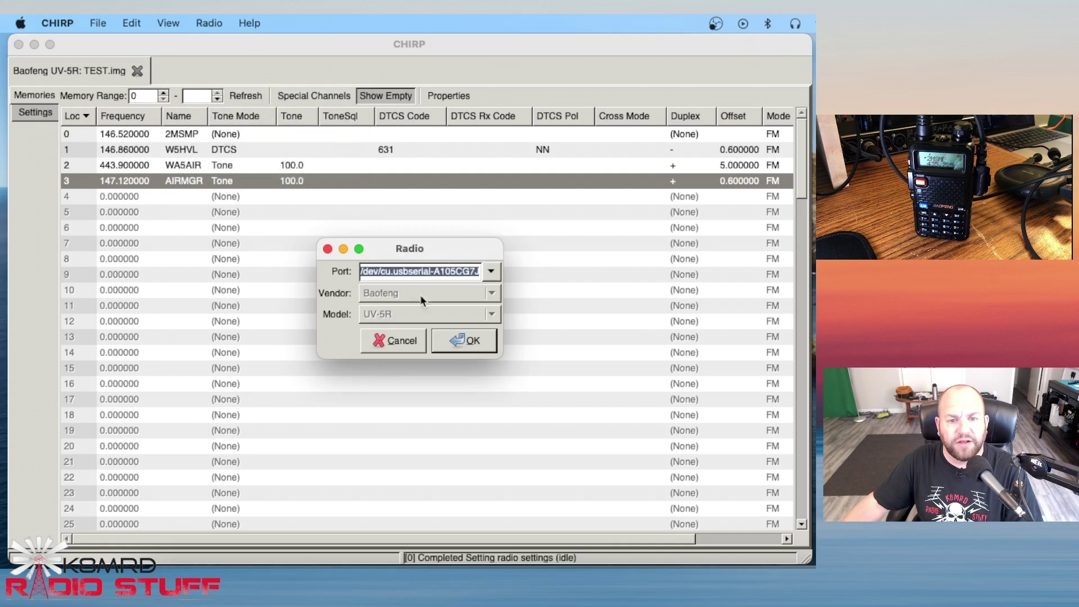
pyautogui.click(464, 344)
pyautogui.click(504, 365)
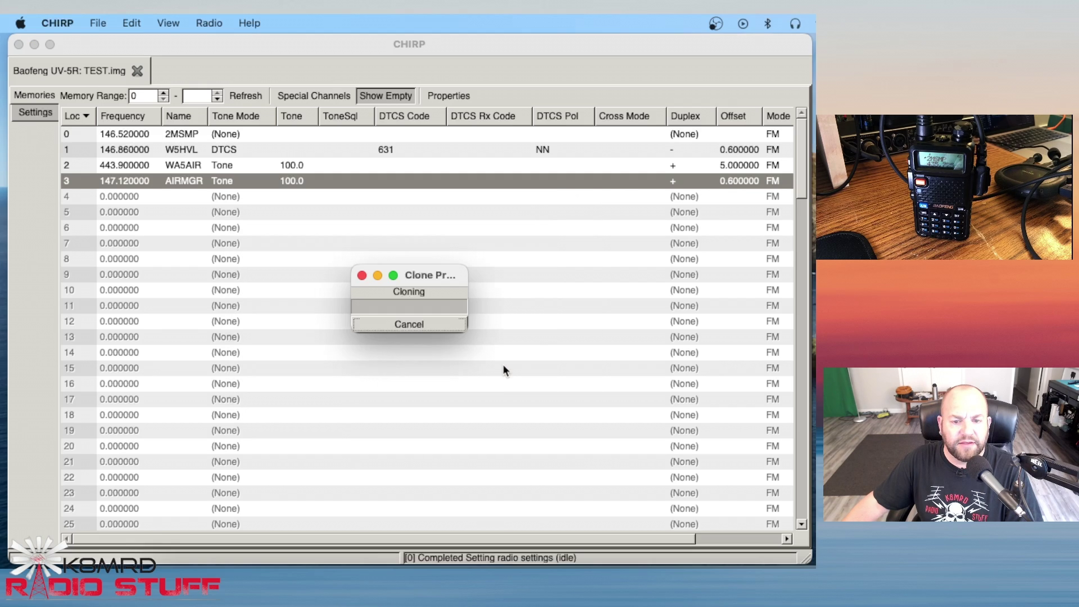